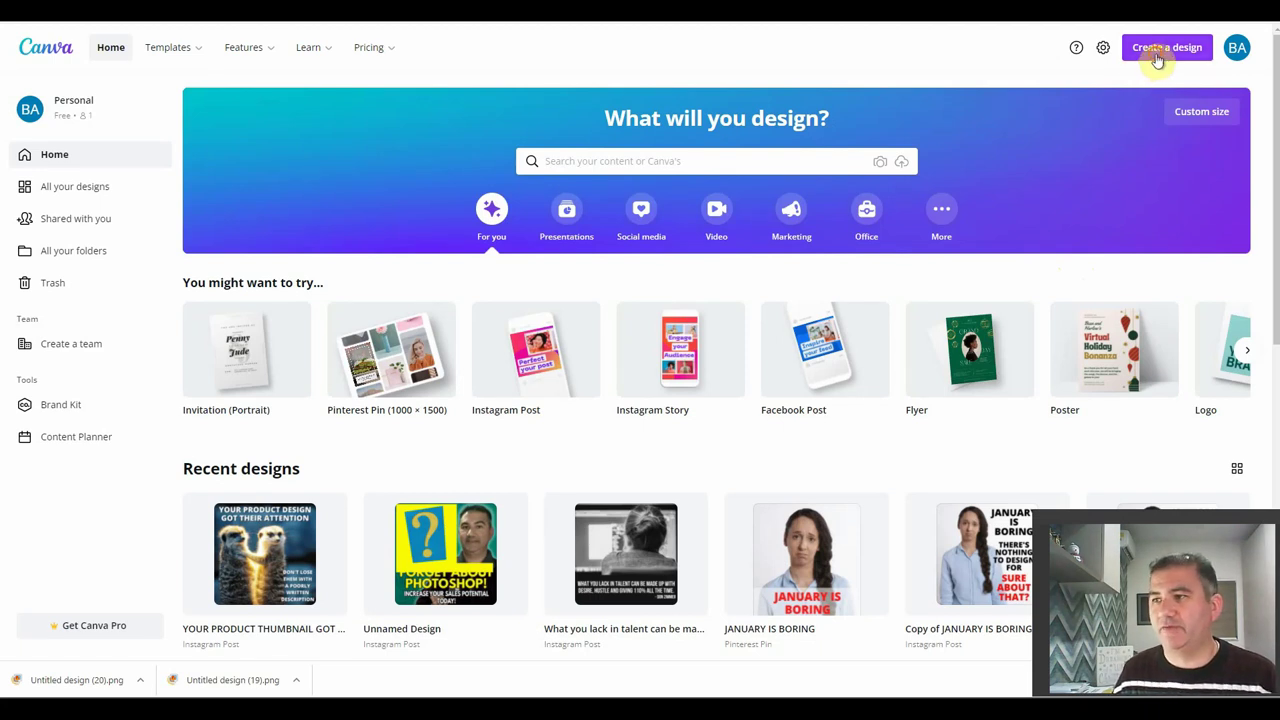
Step: Start a new custom-size design of 2940 × 2940 px
{"action": "left_click", "coordinate": [1157, 60]}
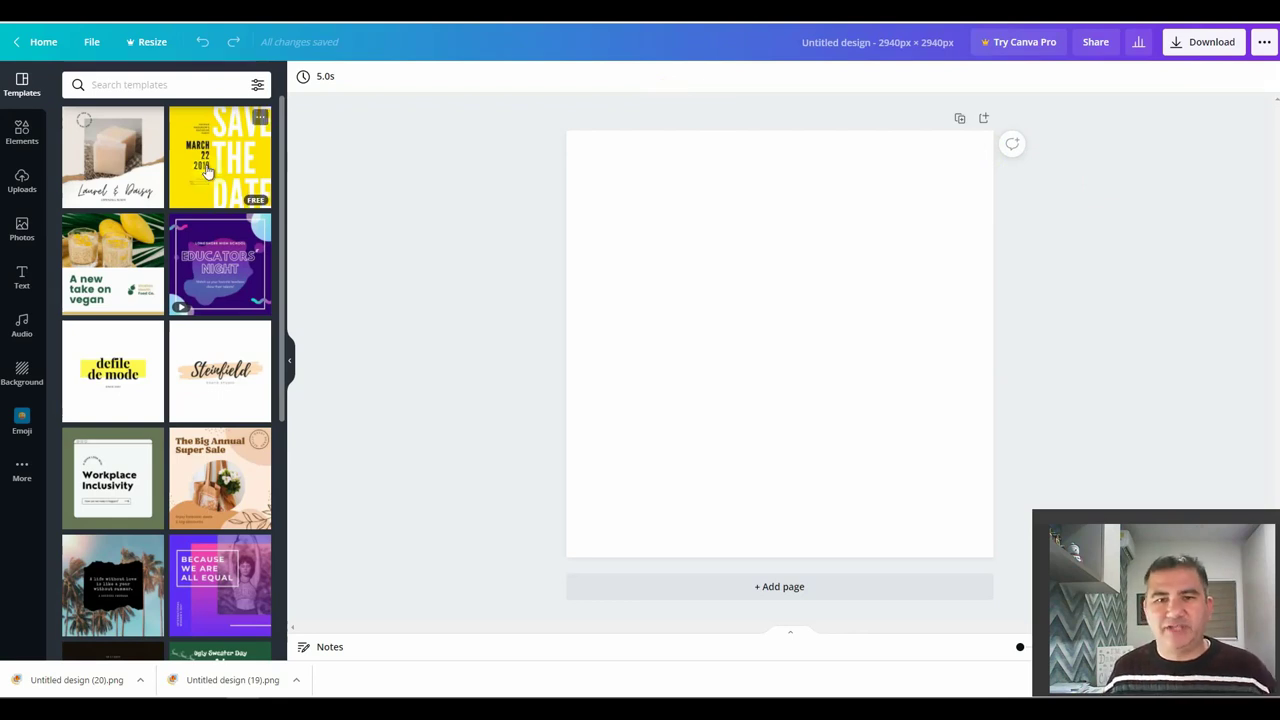
Step: Show the uploaded images, including the blue clock-face guide, beside the blank page
{"action": "left_click", "coordinate": [24, 186]}
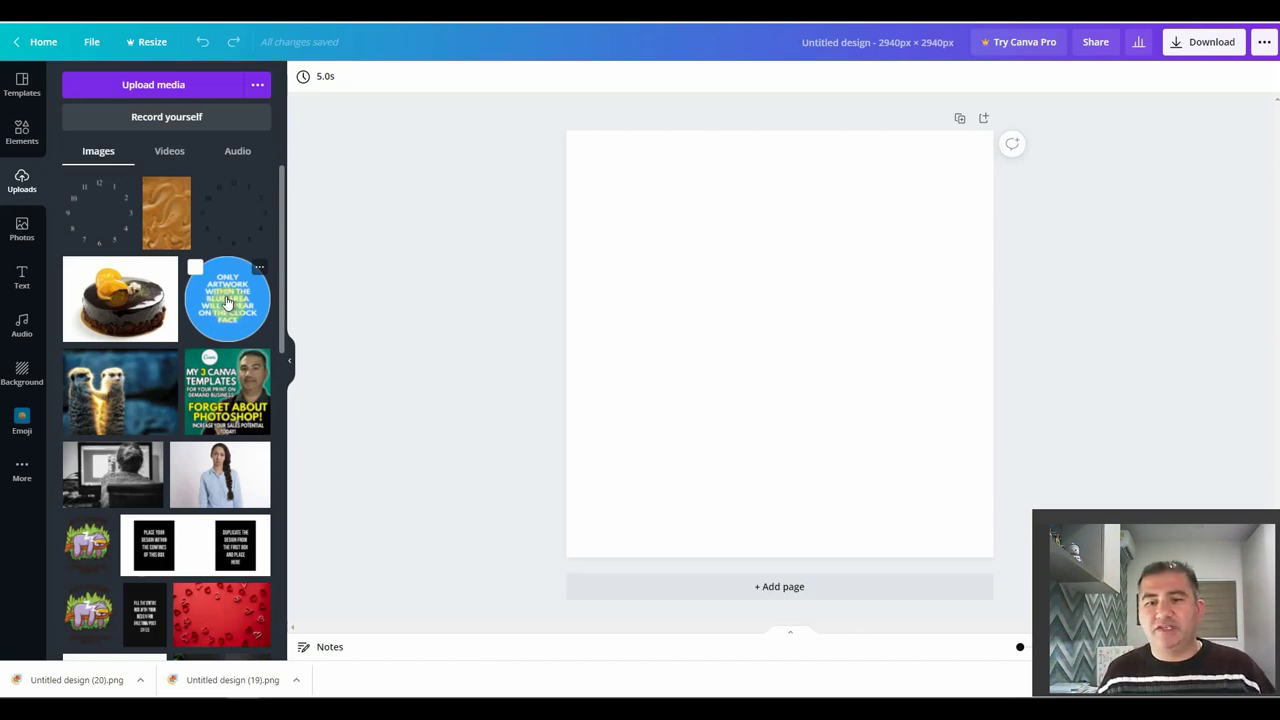
Step: Place the blue clock-face guide, then add the chocolate cake photo and enlarge it
{"action": "left_click_drag", "start_coordinate": [227, 302], "coordinate": [611, 271]}
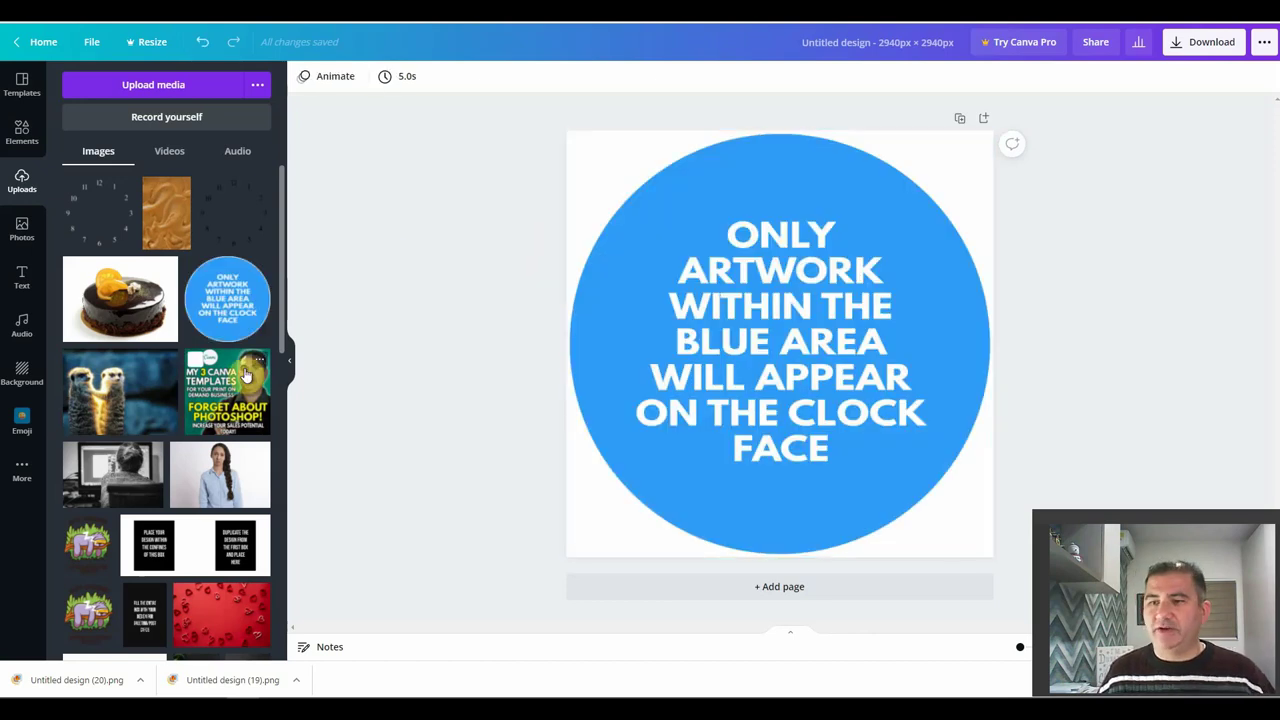
{"action": "left_click", "coordinate": [122, 310]}
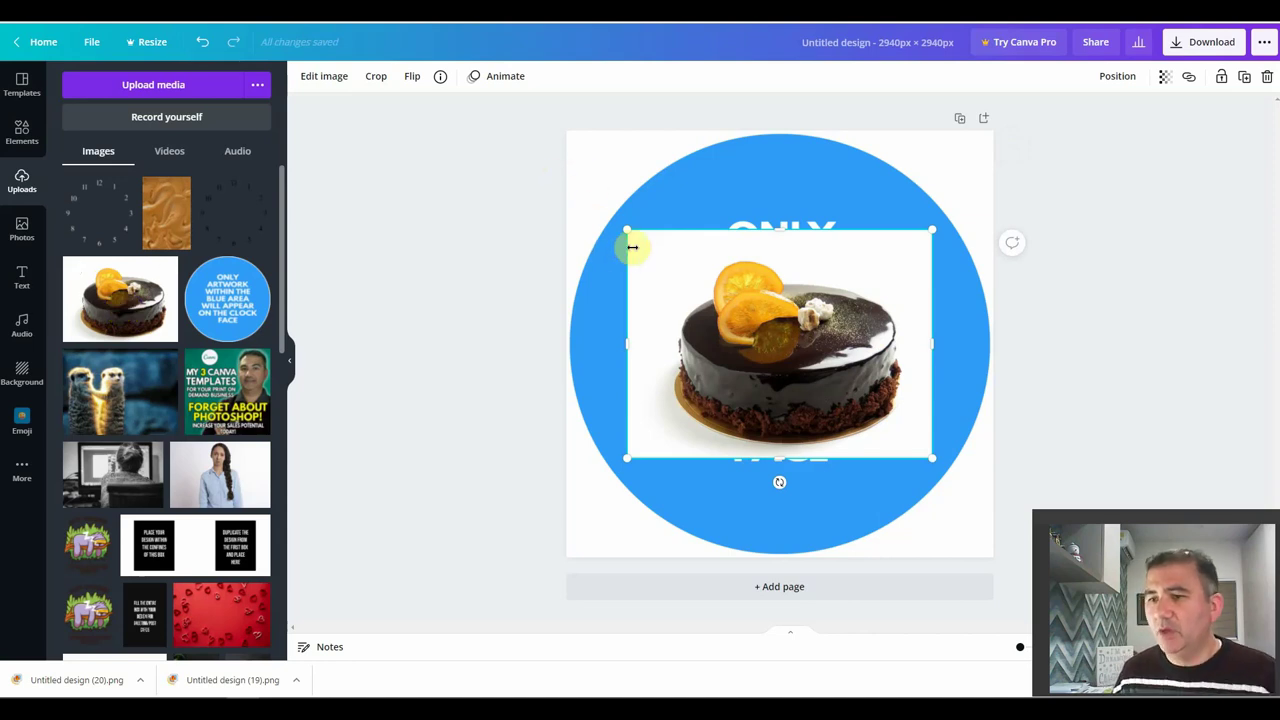
{"action": "left_click_drag", "start_coordinate": [625, 230], "coordinate": [602, 215]}
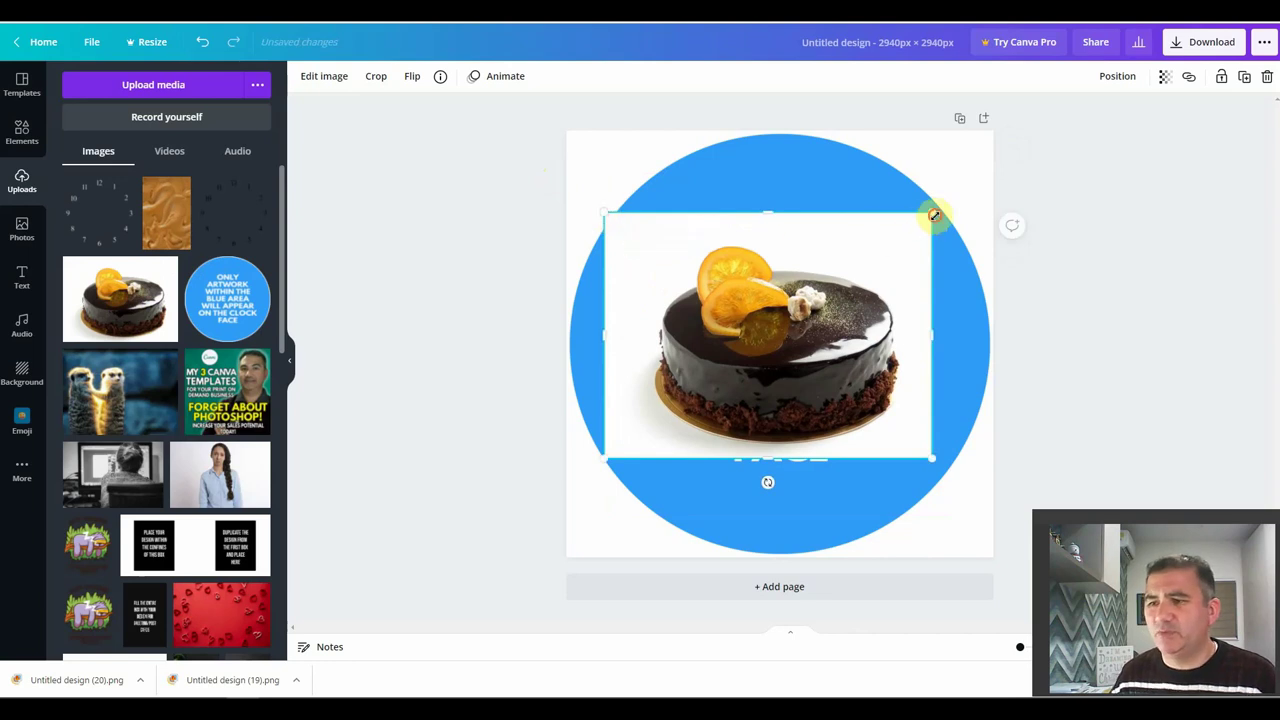
{"action": "left_click_drag", "start_coordinate": [931, 212], "coordinate": [946, 209]}
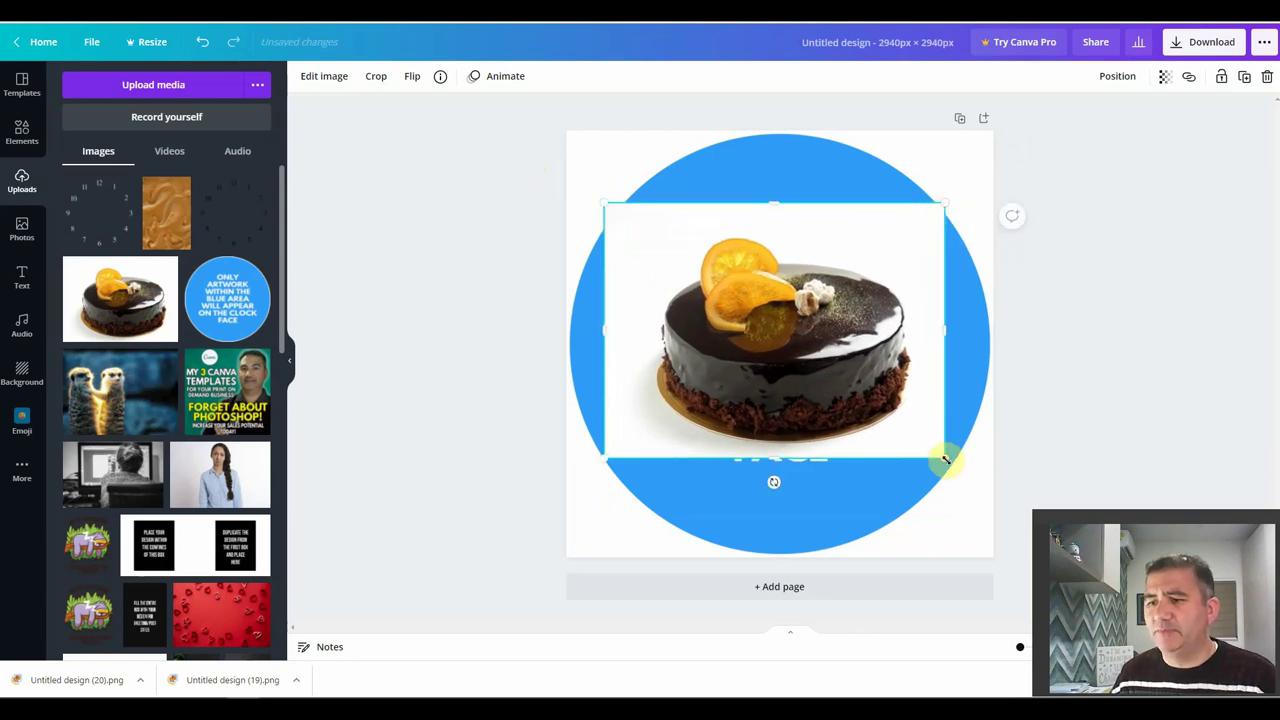
{"action": "left_click_drag", "start_coordinate": [945, 456], "coordinate": [950, 467]}
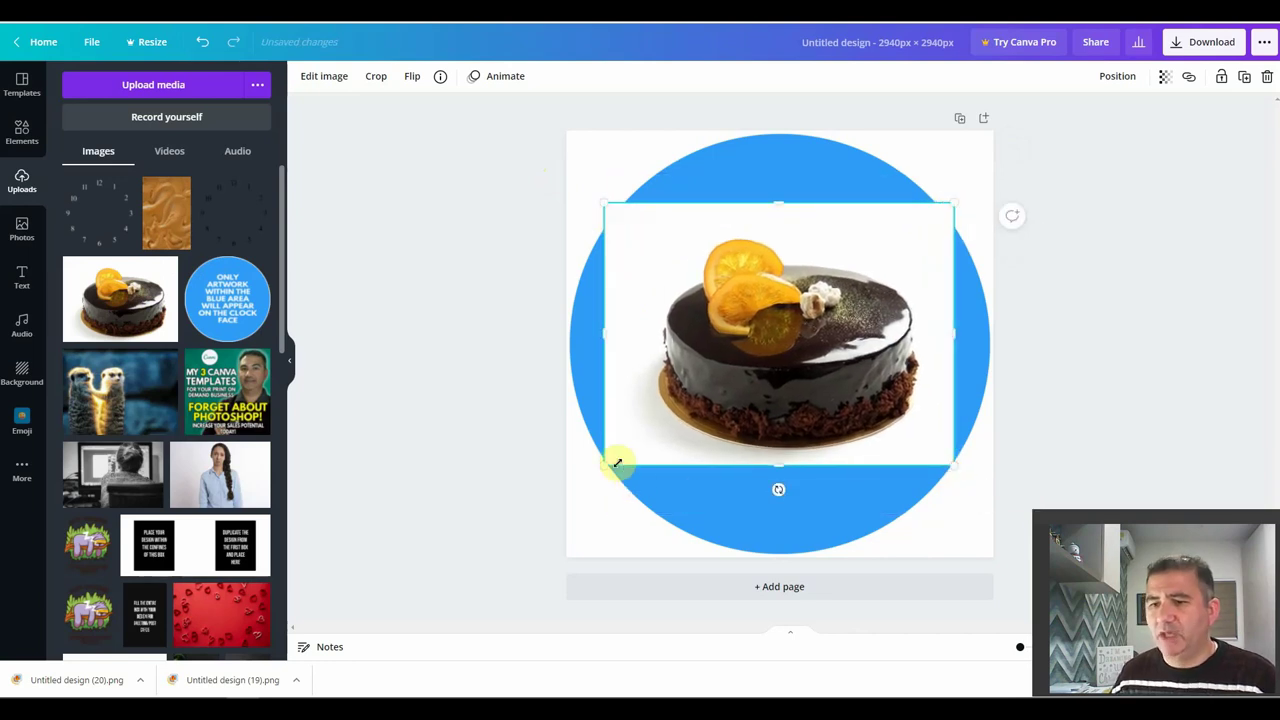
{"action": "left_click_drag", "start_coordinate": [604, 465], "coordinate": [600, 467]}
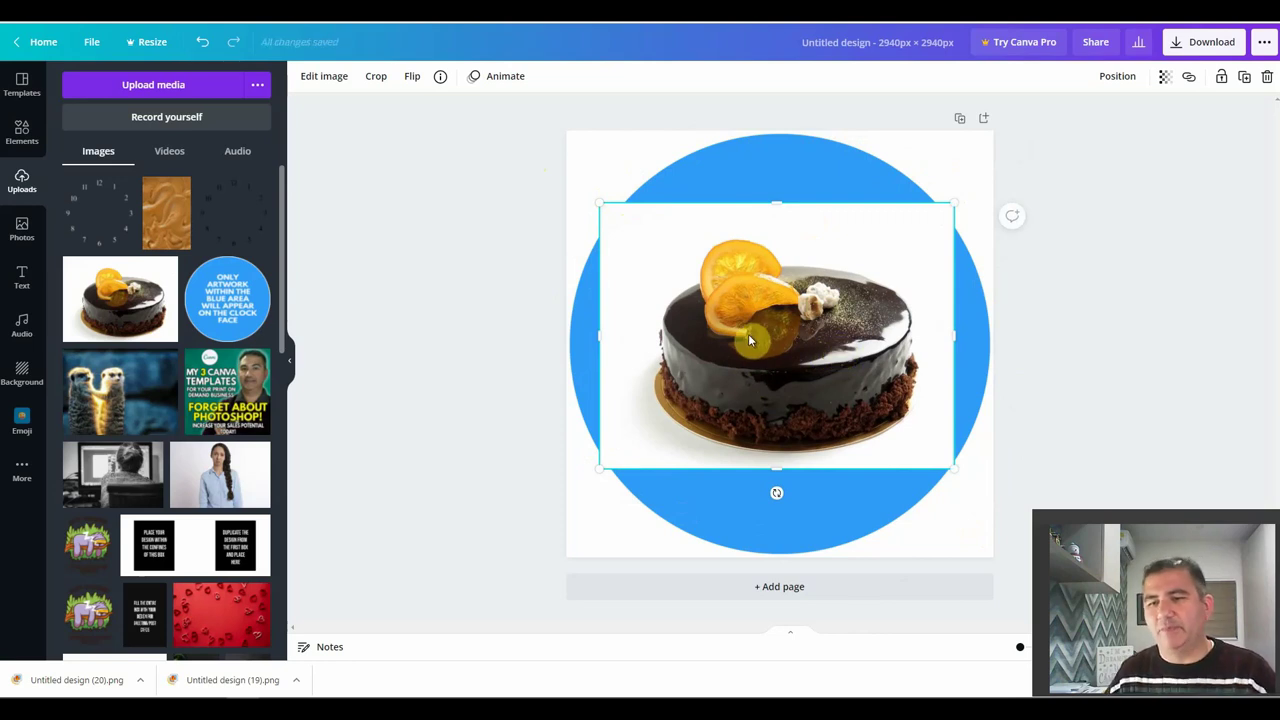
Step: Delete the blue guide circle from behind the cake photo
{"action": "left_click", "coordinate": [750, 158]}
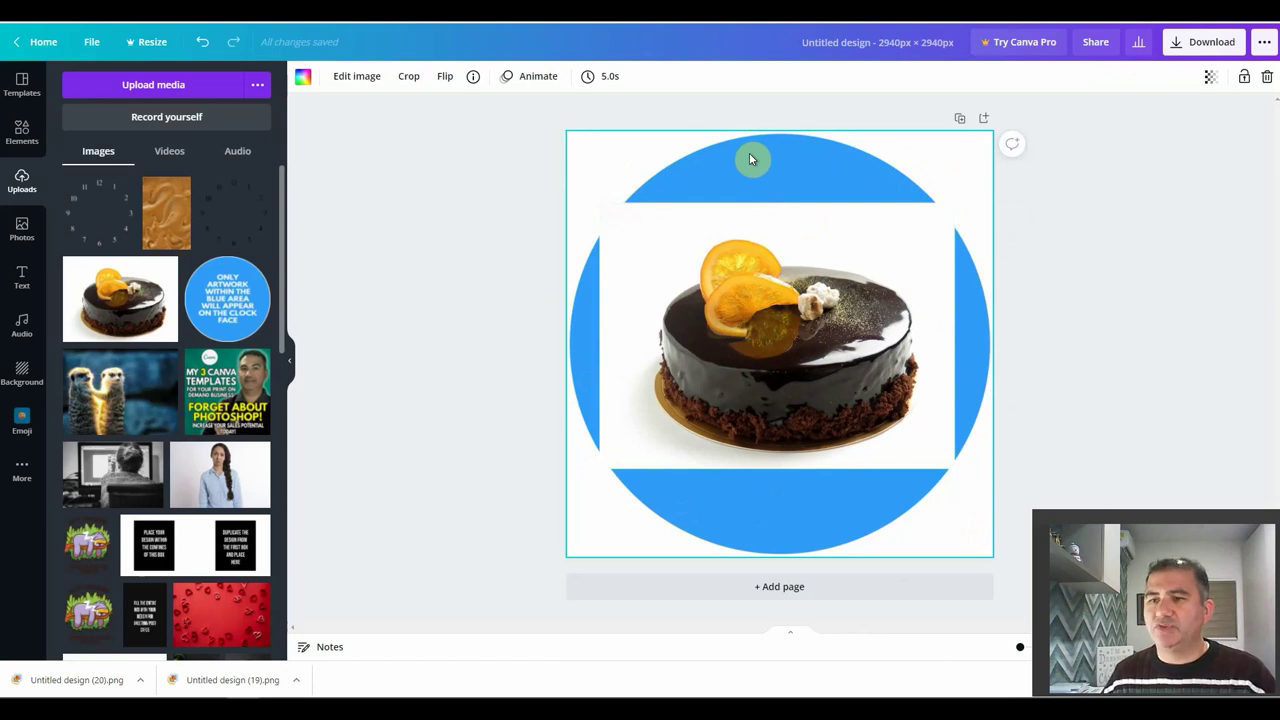
{"action": "key", "text": "Delete"}
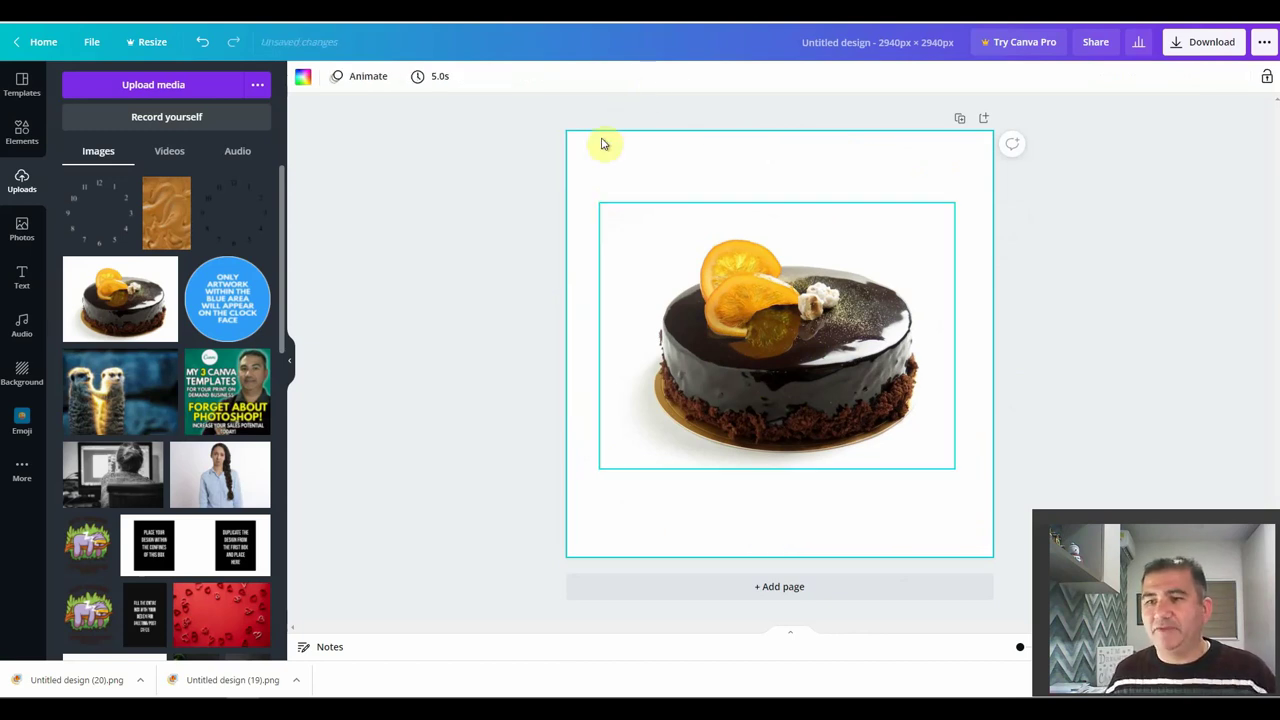
{"action": "mouse_move", "coordinate": [243, 229]}
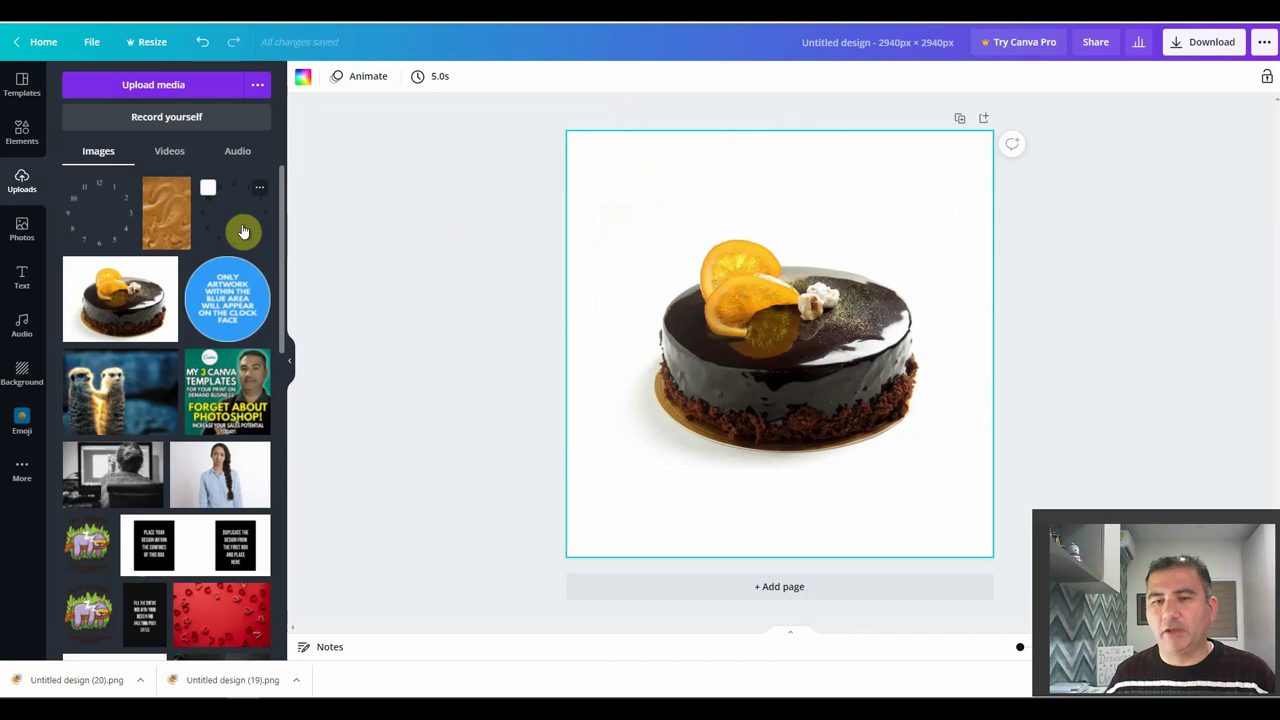
Step: Add the black clock numerals over the cake, enlarged to fill the page and centred
{"action": "left_click", "coordinate": [243, 231]}
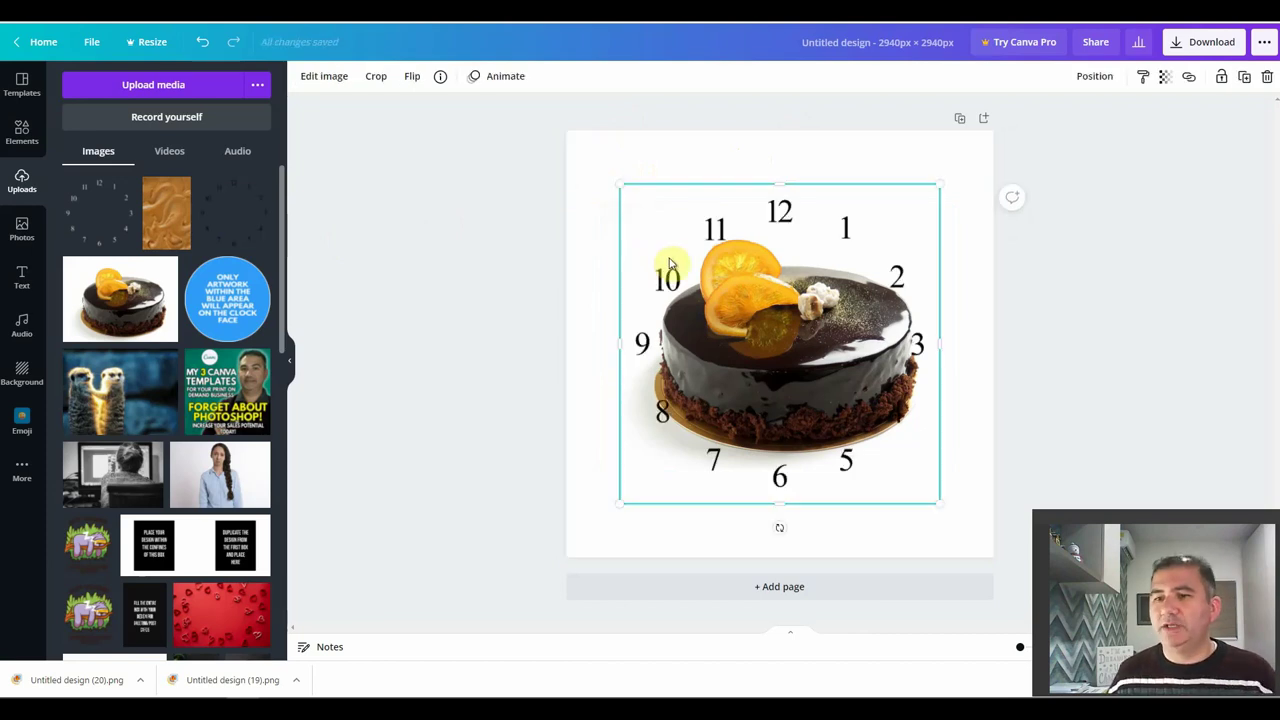
{"action": "left_click_drag", "start_coordinate": [680, 257], "coordinate": [626, 206]}
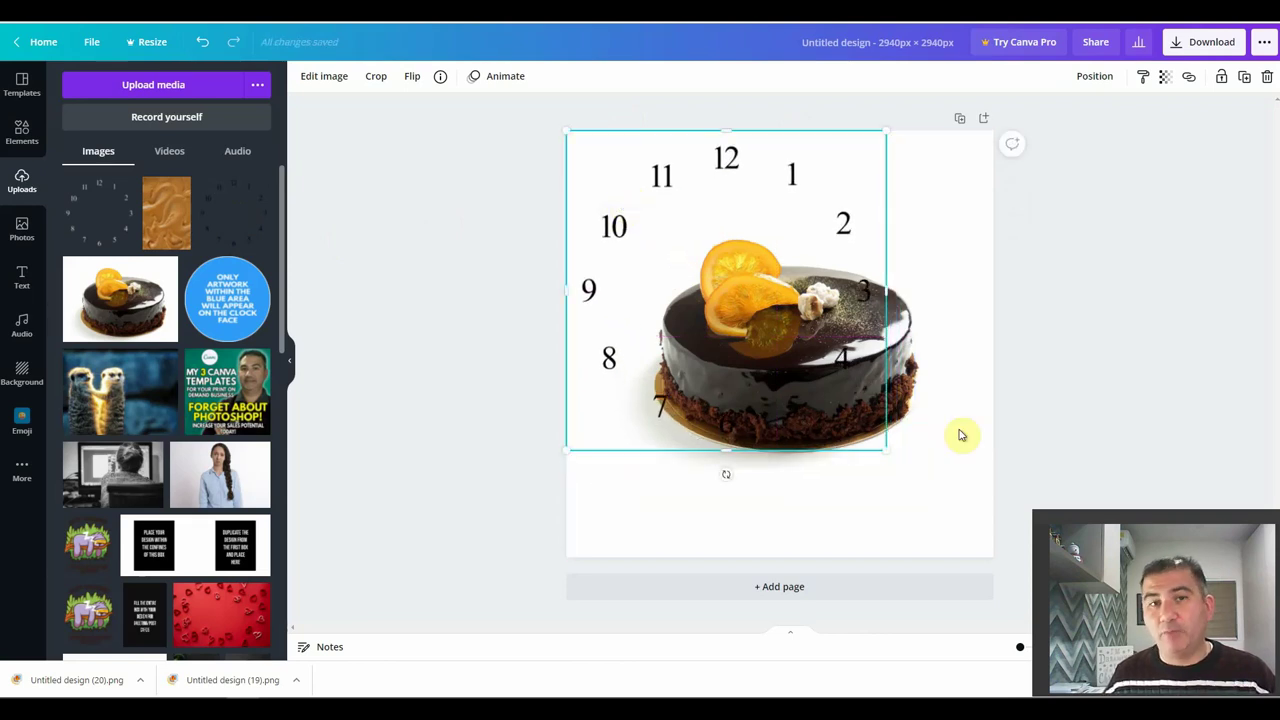
{"action": "left_click_drag", "start_coordinate": [885, 449], "coordinate": [977, 580]}
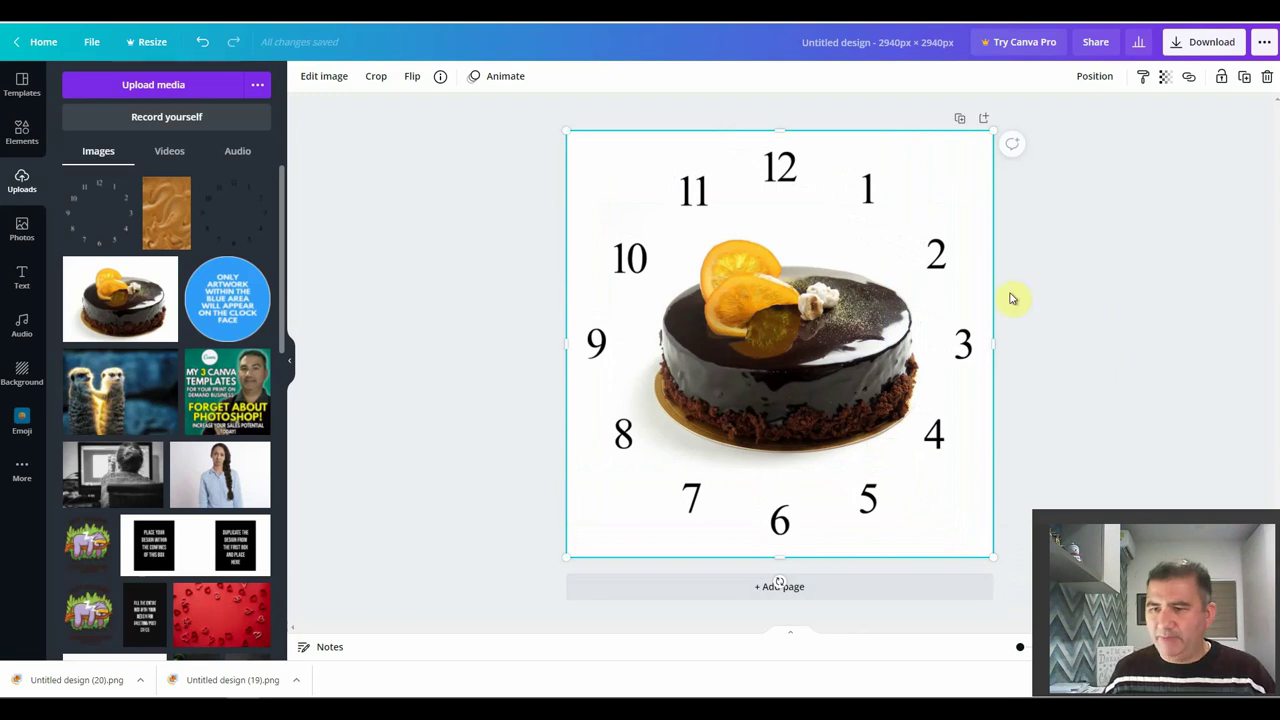
{"action": "left_click_drag", "start_coordinate": [806, 376], "coordinate": [794, 372]}
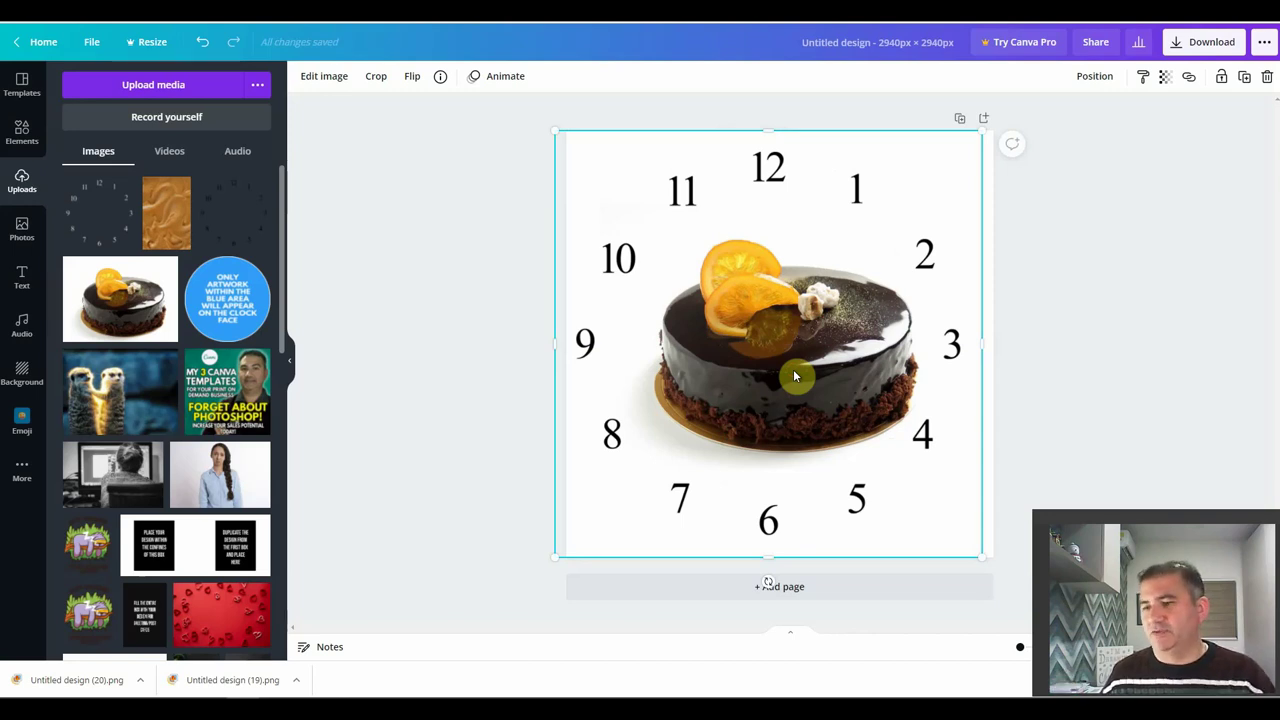
{"action": "left_click_drag", "start_coordinate": [797, 377], "coordinate": [807, 369]}
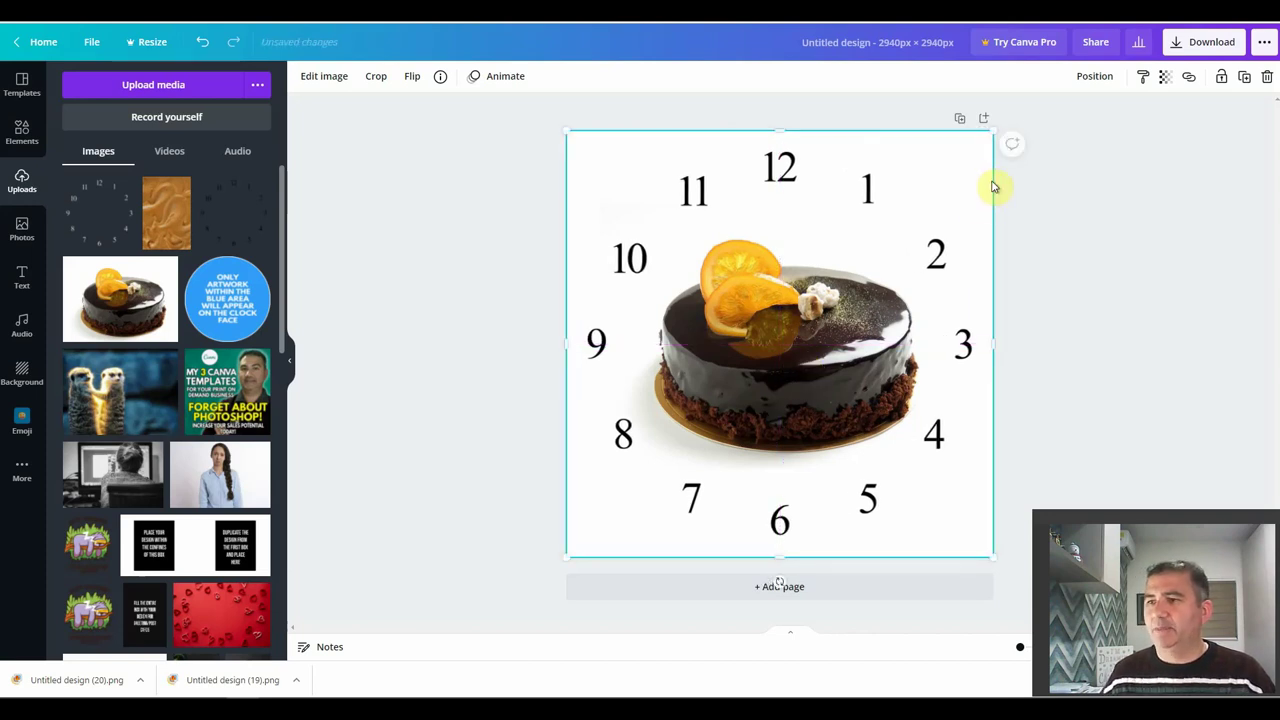
Step: Send the clock numerals behind the cake and fade the cake photo to 74 transparency
{"action": "left_click", "coordinate": [1096, 77]}
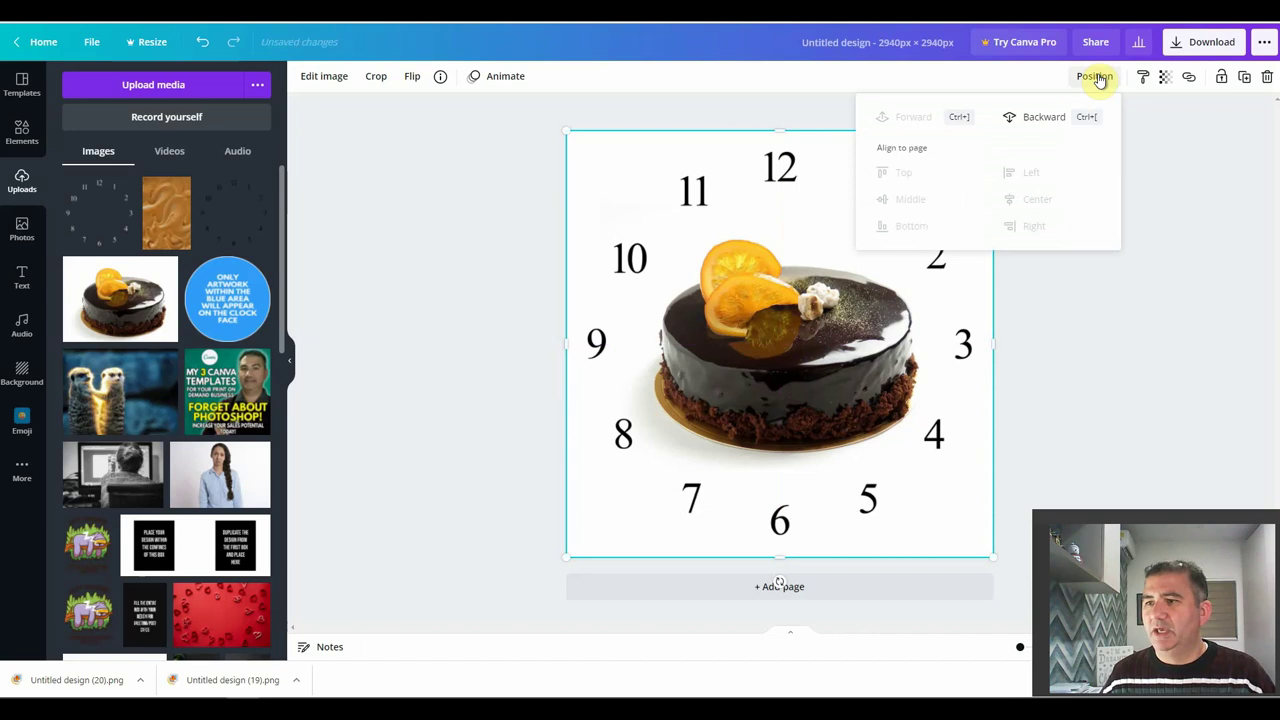
{"action": "left_click", "coordinate": [1044, 117]}
{"action": "left_click", "coordinate": [795, 359]}
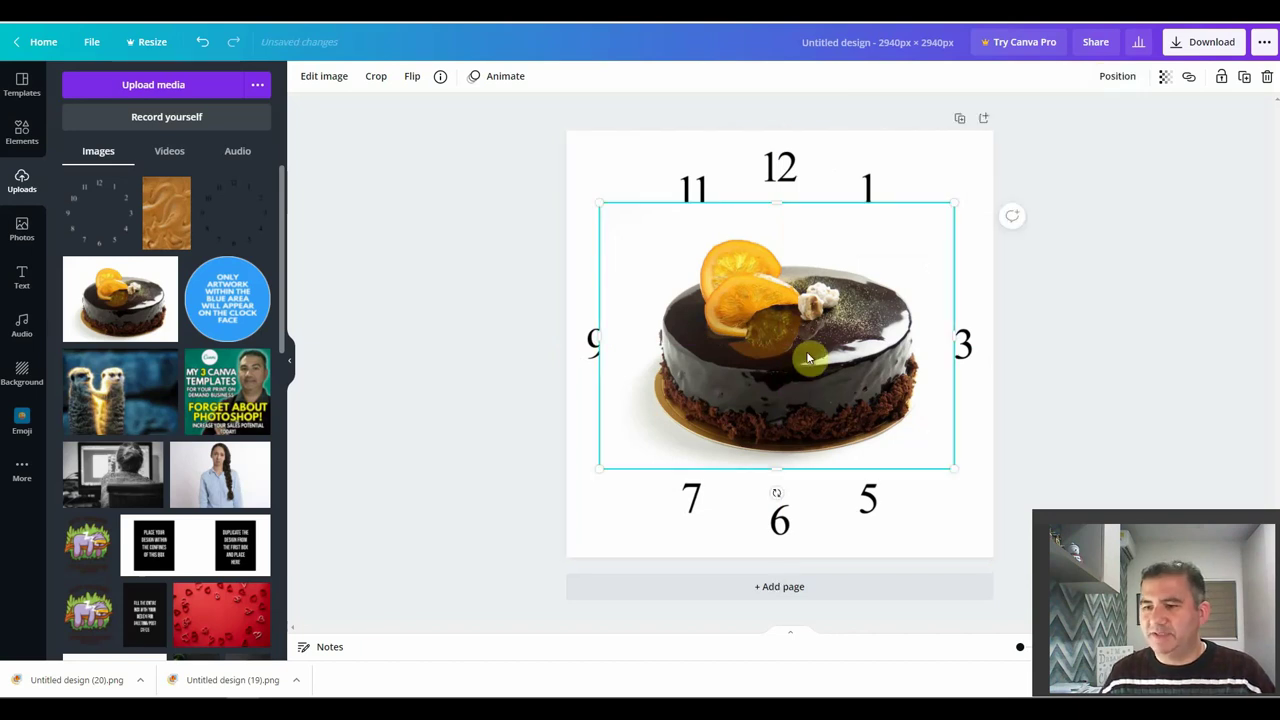
{"action": "left_click", "coordinate": [1174, 79]}
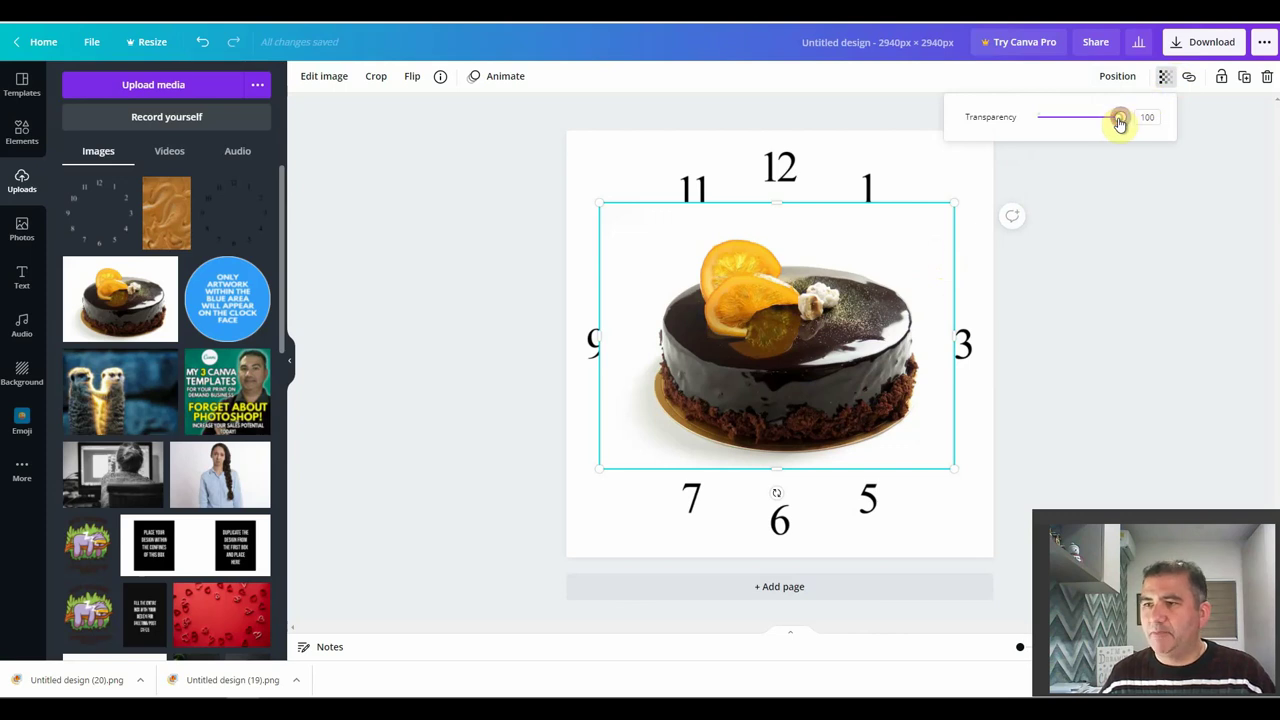
{"action": "left_click_drag", "start_coordinate": [1120, 120], "coordinate": [1101, 127]}
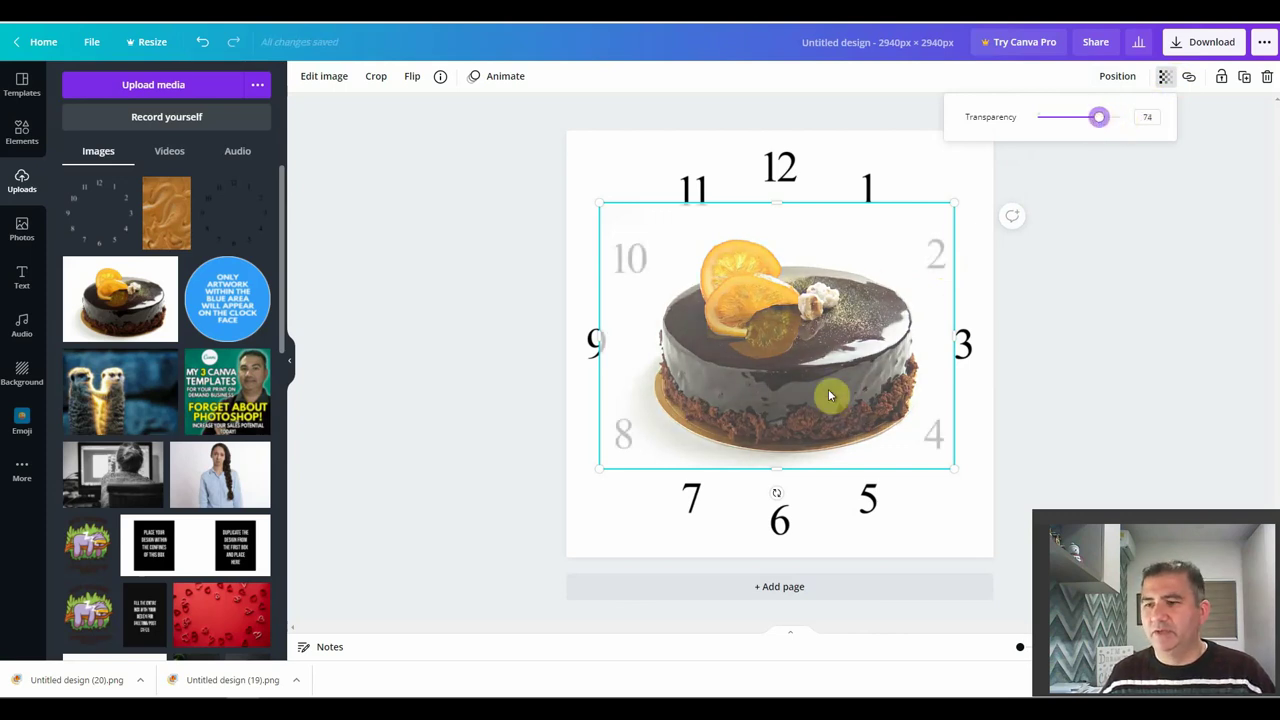
{"action": "left_click", "coordinate": [1075, 231]}
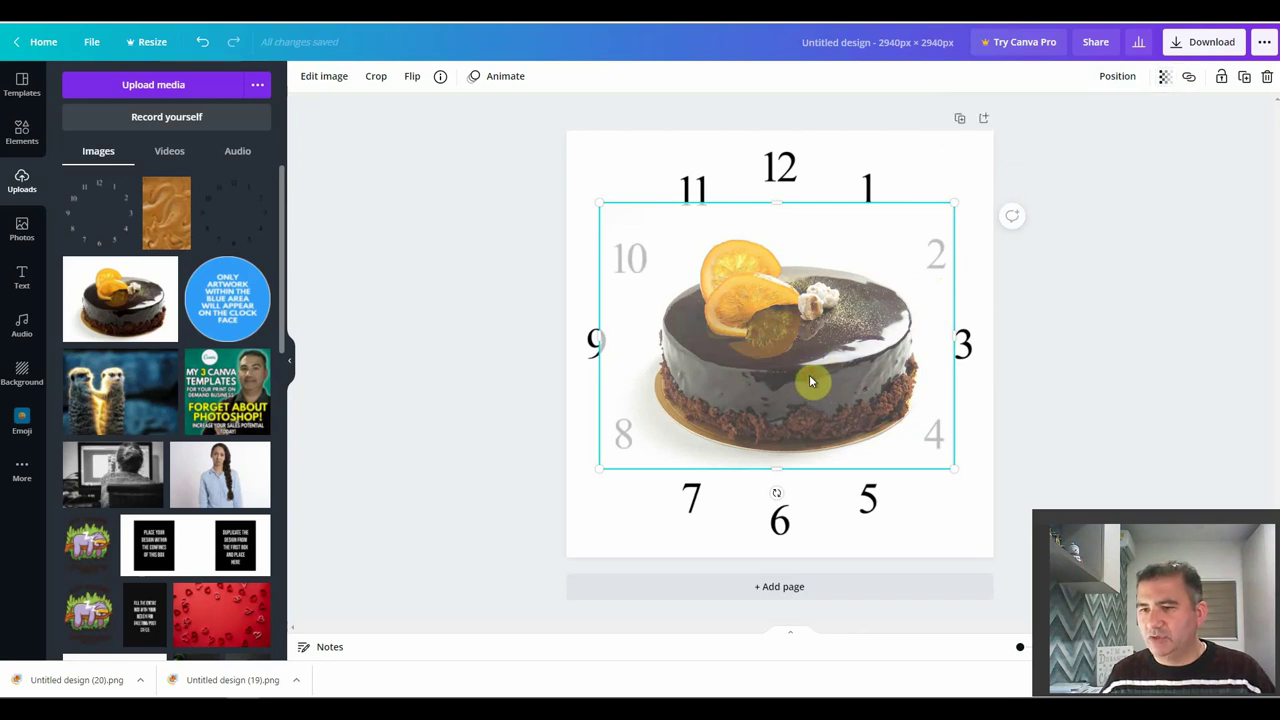
{"action": "left_click_drag", "start_coordinate": [809, 374], "coordinate": [804, 366]}
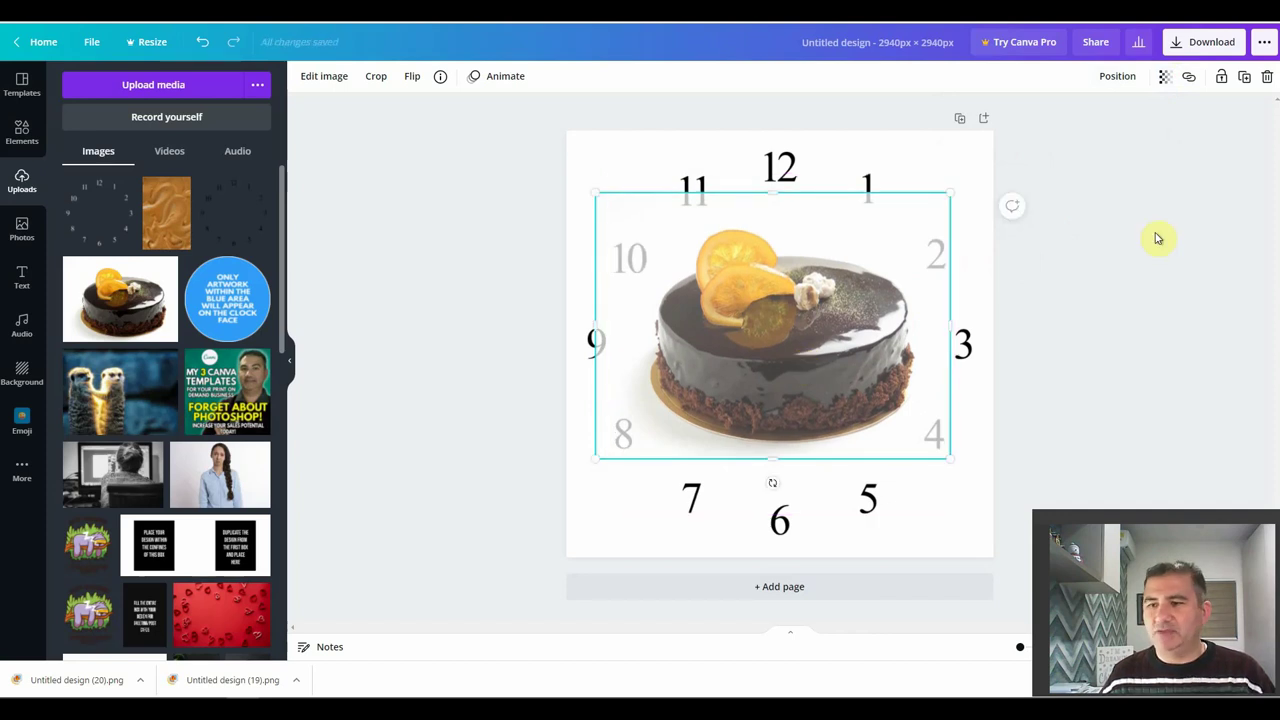
Step: Restore the cake photo to full opacity at 100 and delete the old clock numbers
{"action": "left_click", "coordinate": [1164, 77]}
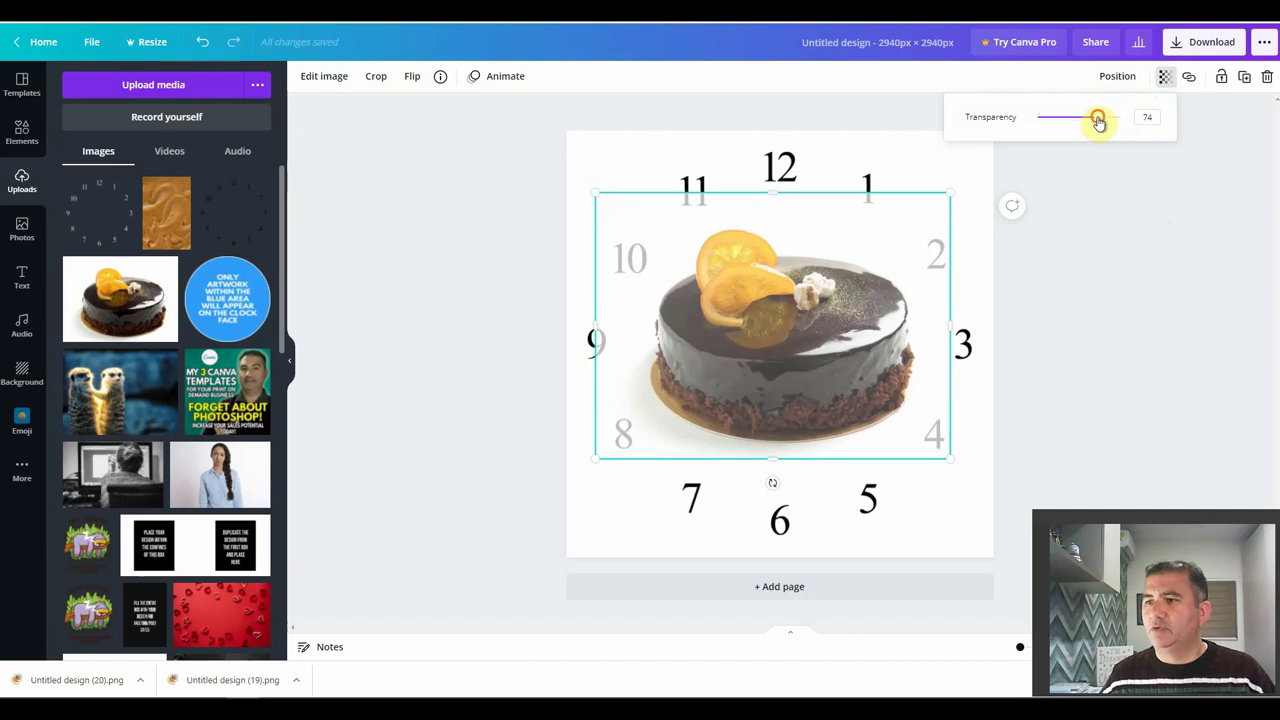
{"action": "left_click_drag", "start_coordinate": [1103, 123], "coordinate": [1137, 120]}
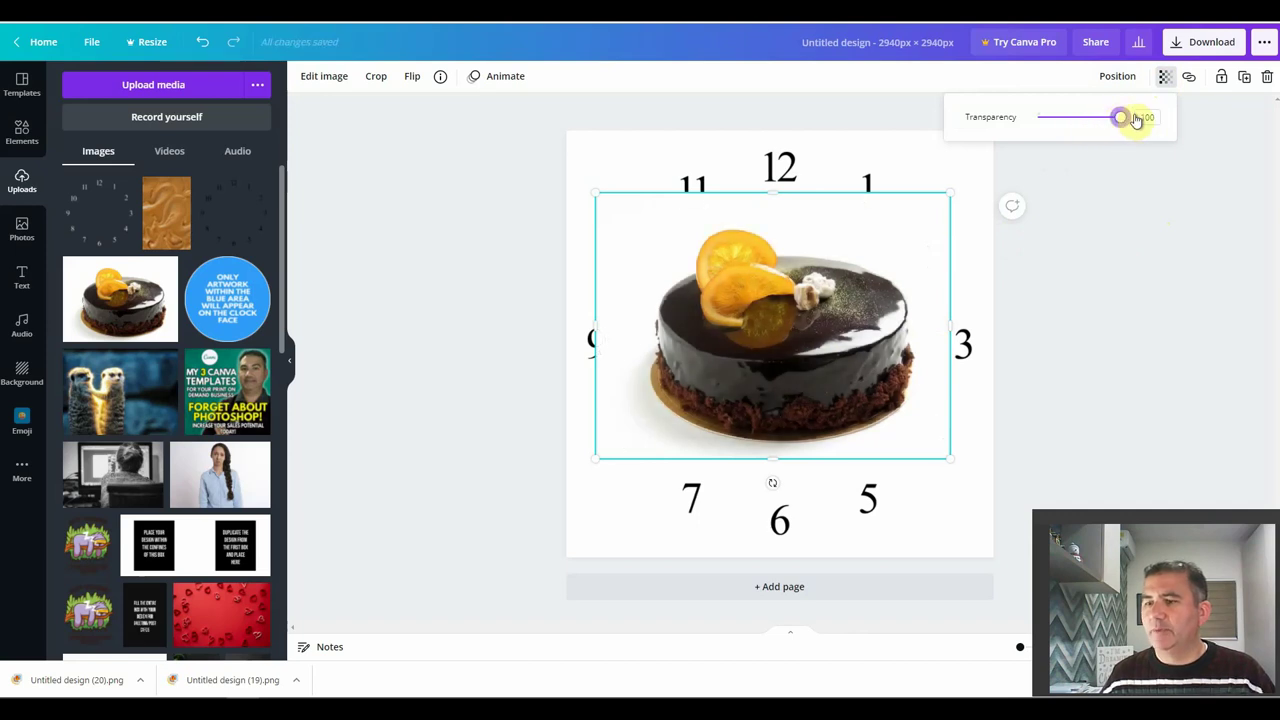
{"action": "left_click", "coordinate": [1166, 234]}
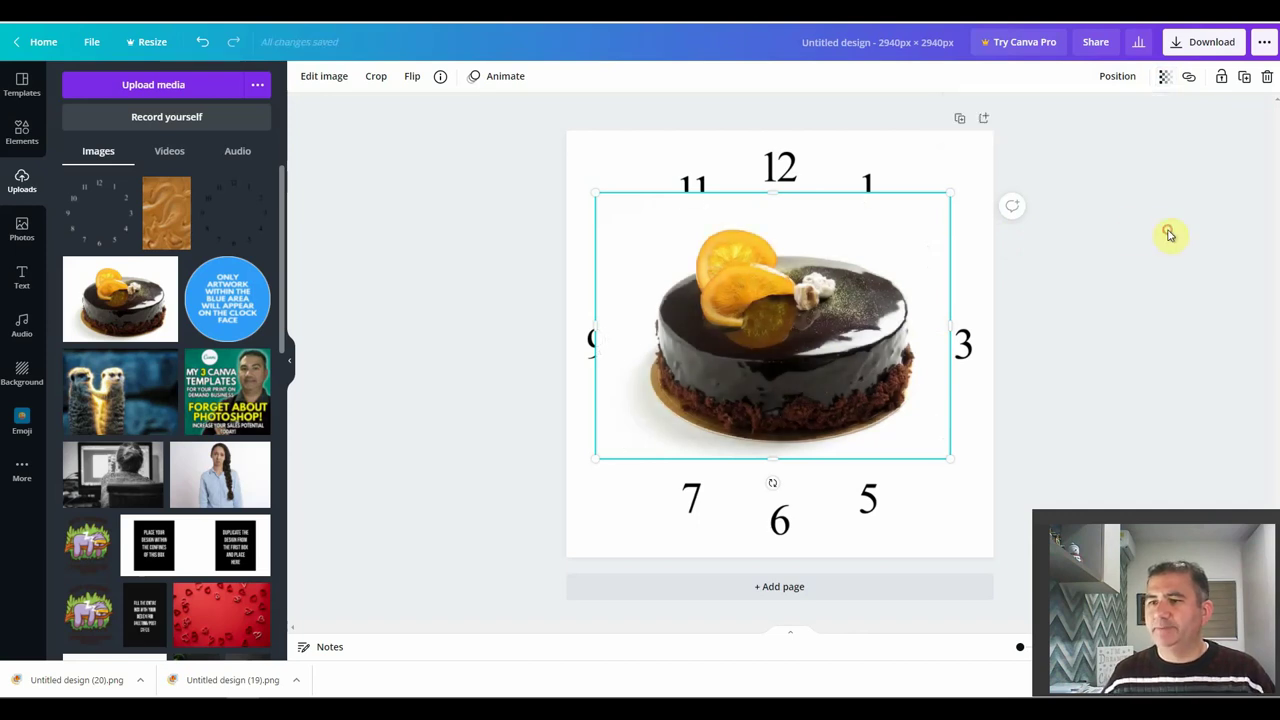
{"action": "left_click", "coordinate": [785, 162]}
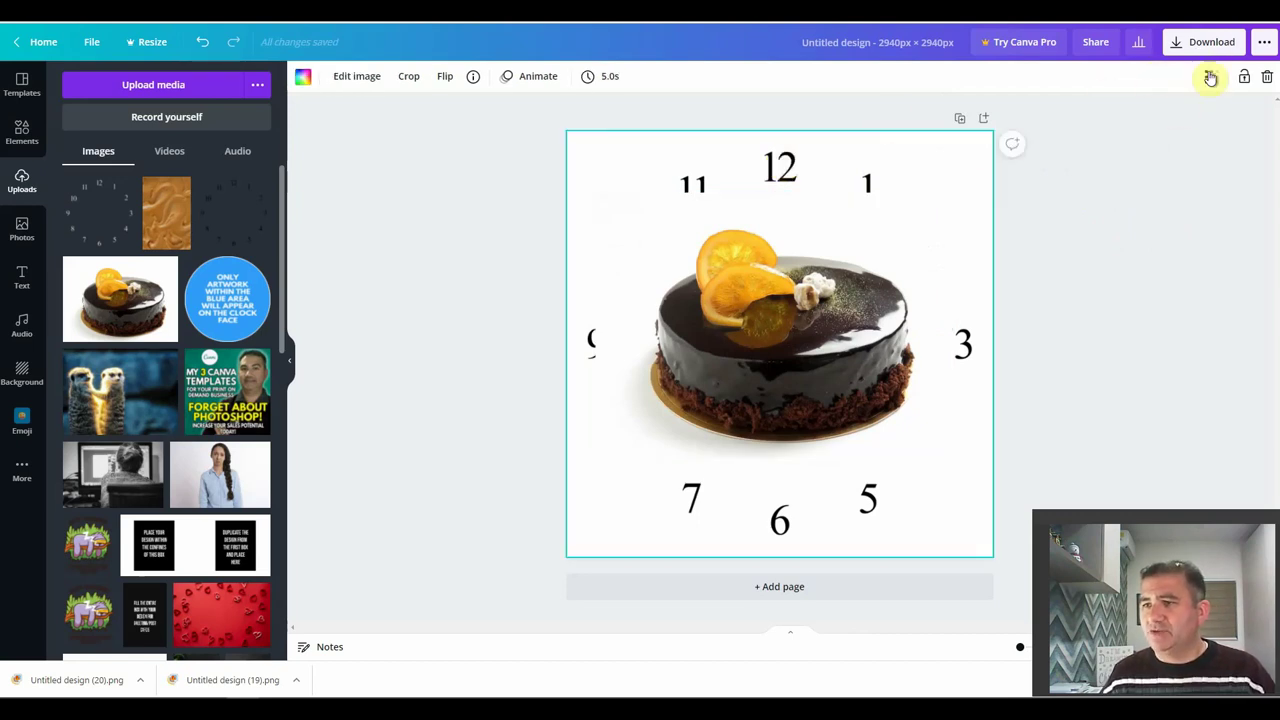
{"action": "key", "text": "Delete"}
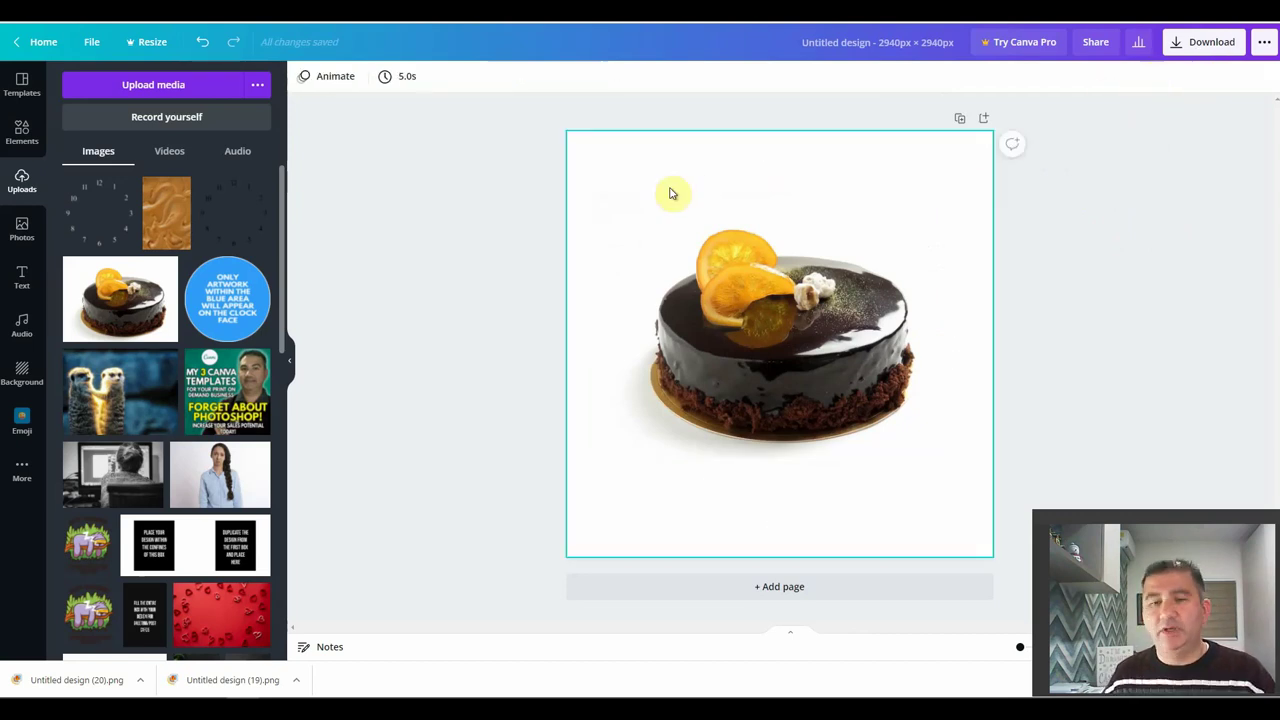
Step: Add the full 1–12 clock numerals image and stretch it across the whole page
{"action": "left_click", "coordinate": [232, 224]}
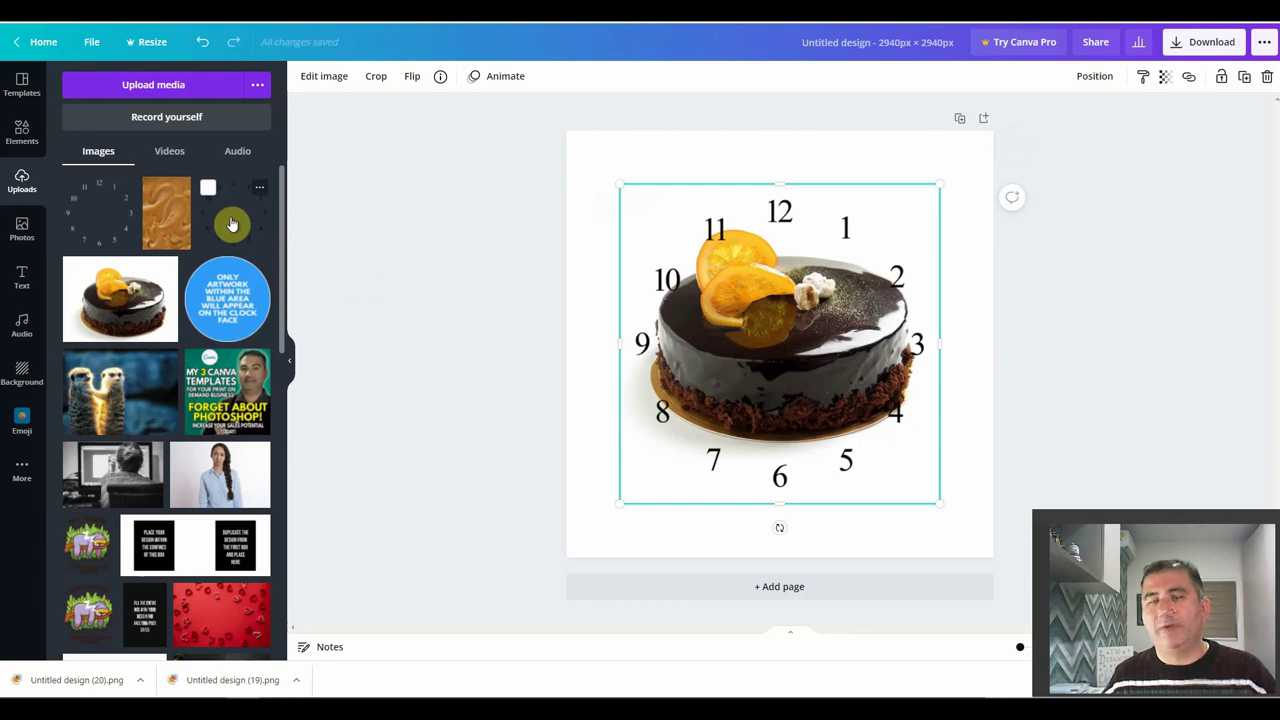
{"action": "left_click_drag", "start_coordinate": [619, 184], "coordinate": [564, 130]}
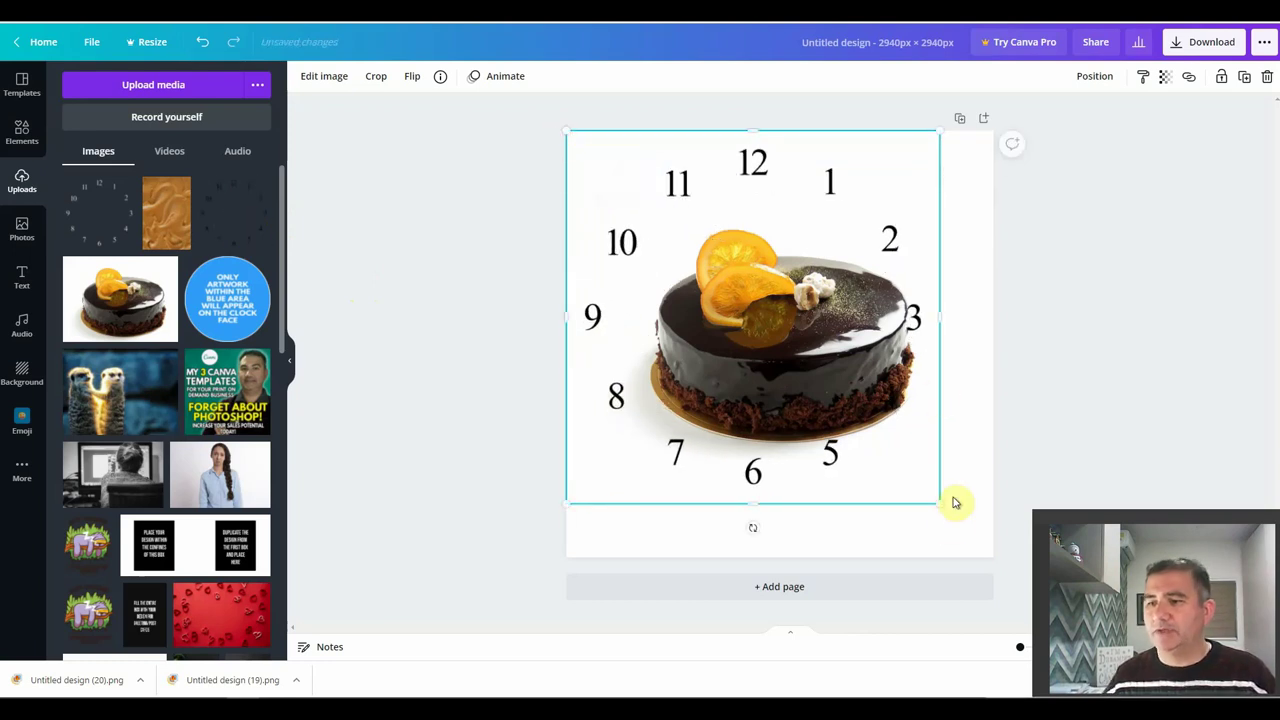
{"action": "left_click_drag", "start_coordinate": [943, 509], "coordinate": [995, 556]}
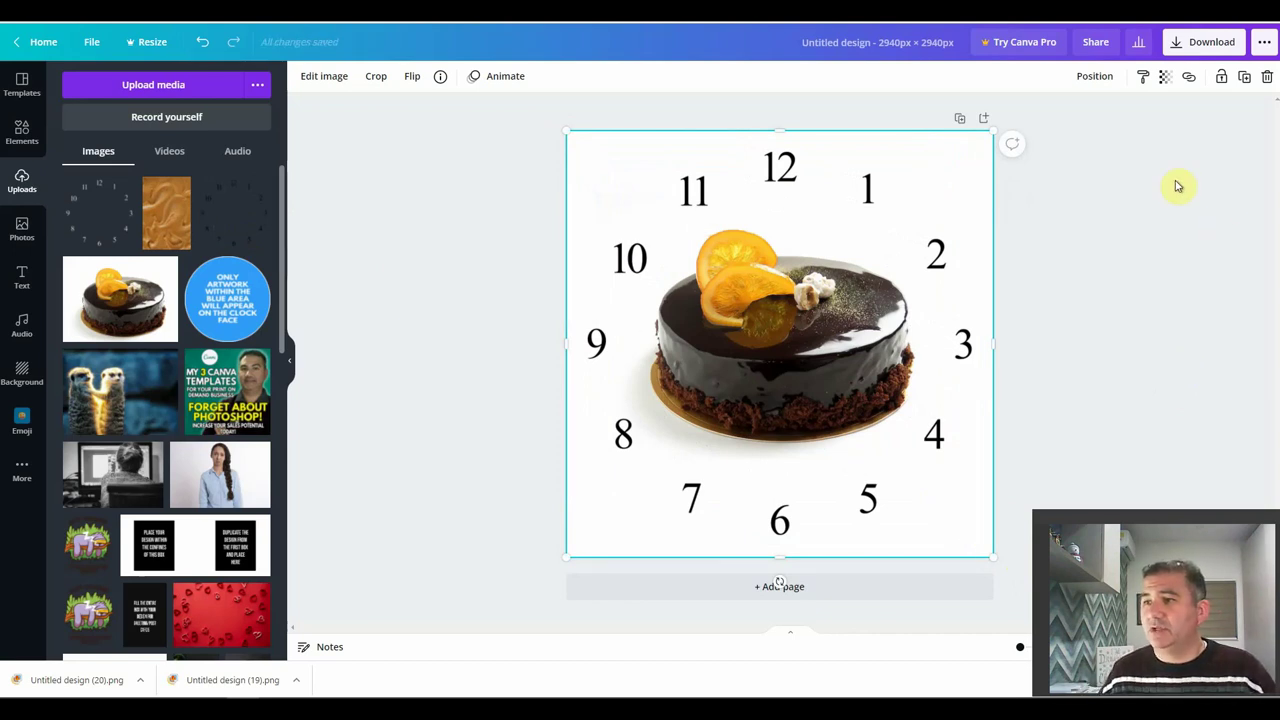
Step: Download the chocolate cake clock design as a PNG file
{"action": "left_click", "coordinate": [1200, 46]}
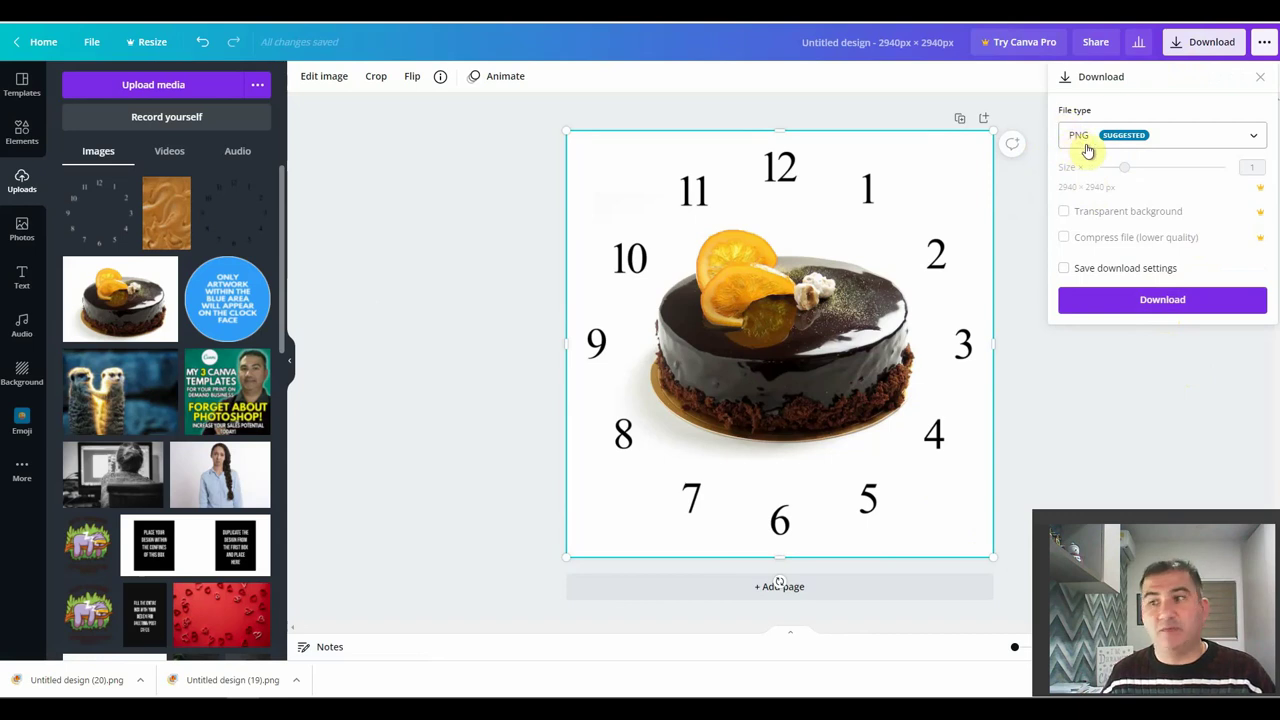
{"action": "left_click", "coordinate": [1163, 303]}
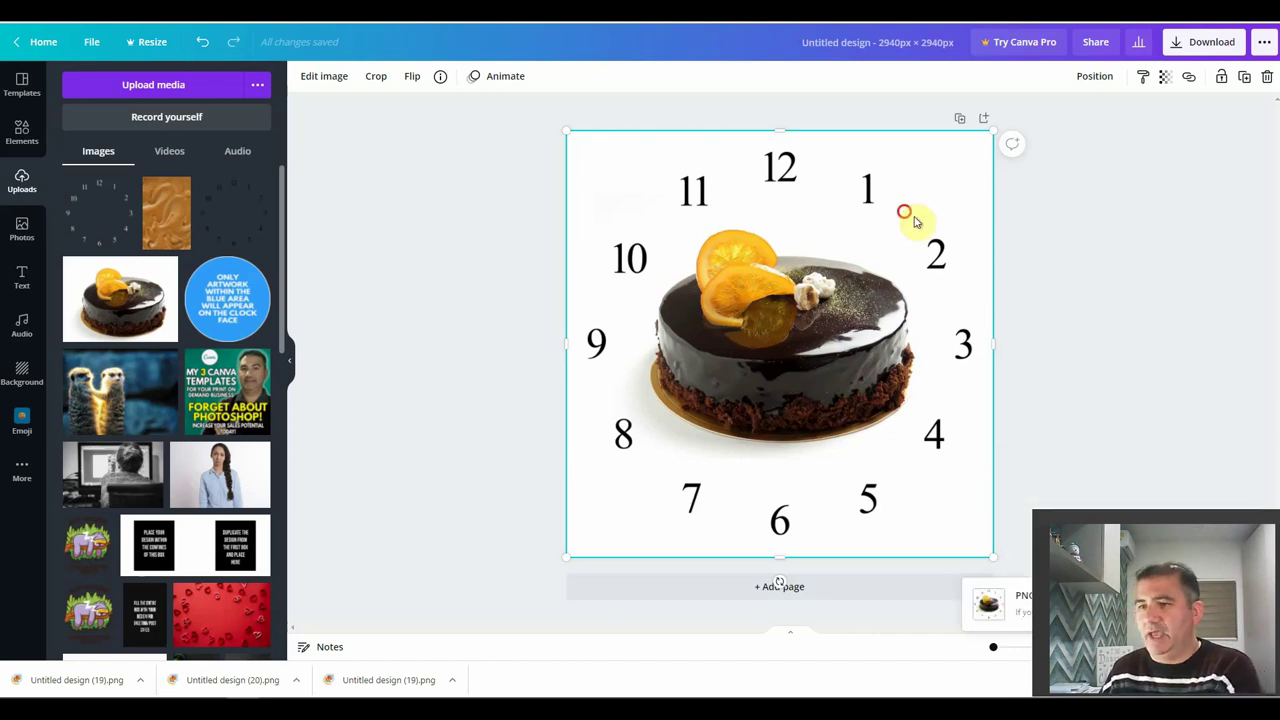
Step: Delete the clock numerals and chocolate cake images from the page
{"action": "key", "text": "Delete"}
{"action": "left_click", "coordinate": [827, 275]}
{"action": "key", "text": "Delete"}
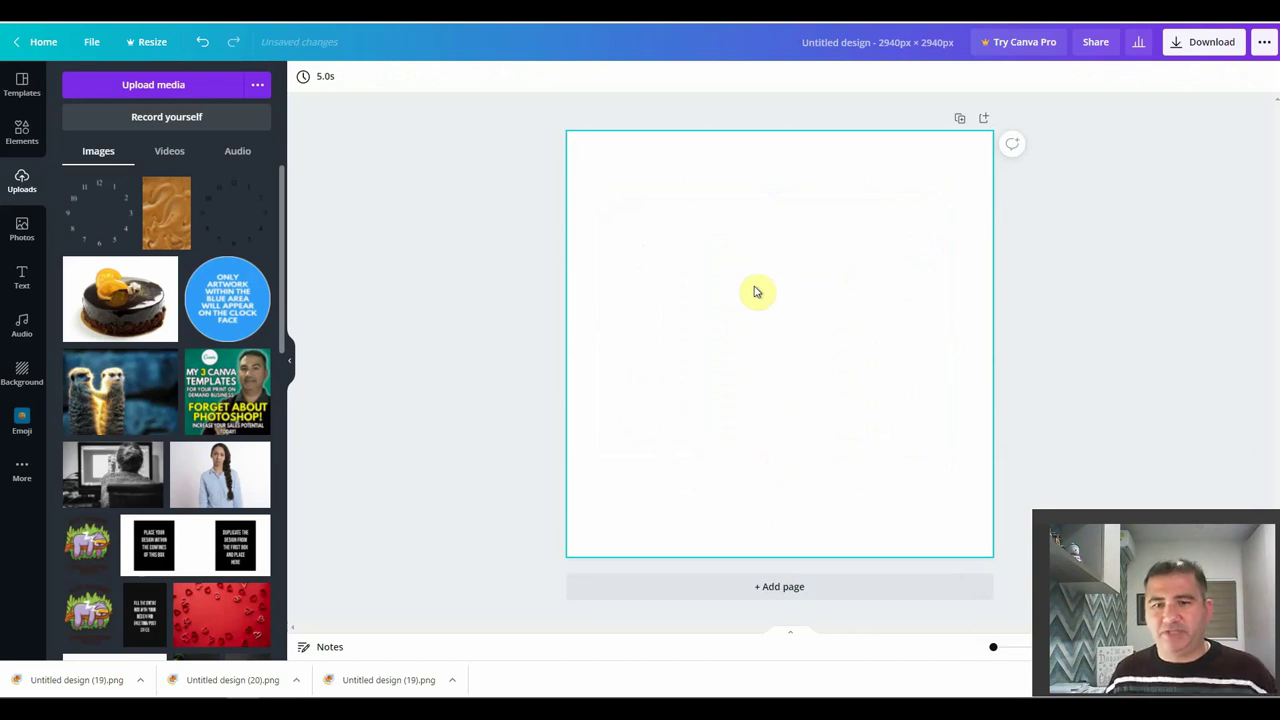
Step: Add the peanut-butter texture stretched to cover the page, then add the white outlined numerals
{"action": "left_click", "coordinate": [155, 213]}
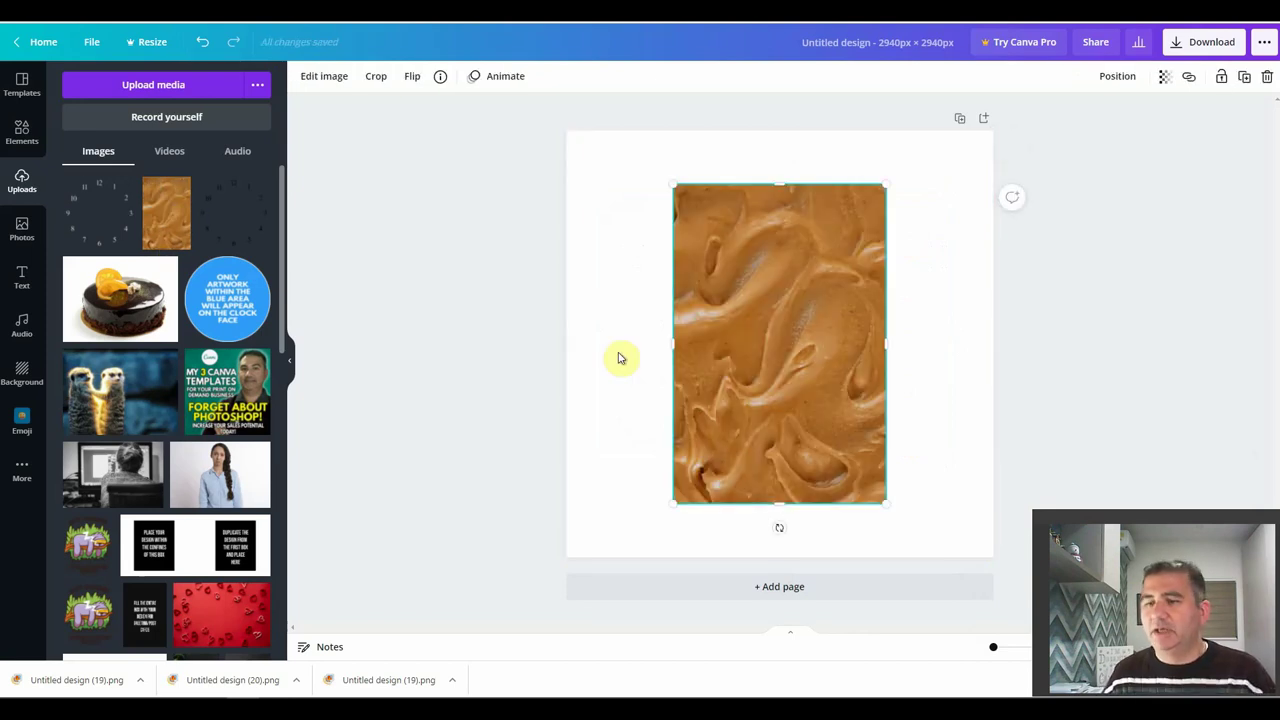
{"action": "left_click_drag", "start_coordinate": [781, 324], "coordinate": [674, 277]}
{"action": "left_click_drag", "start_coordinate": [766, 441], "coordinate": [1001, 572]}
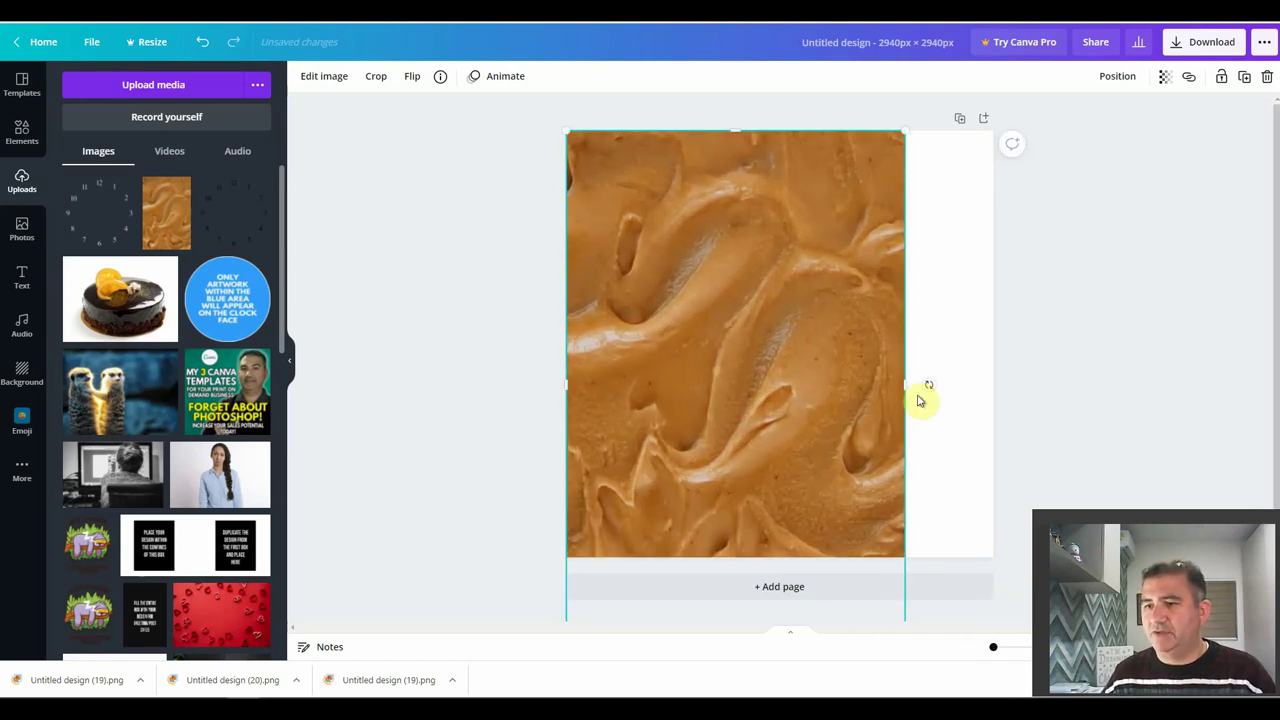
{"action": "left_click_drag", "start_coordinate": [906, 384], "coordinate": [998, 383]}
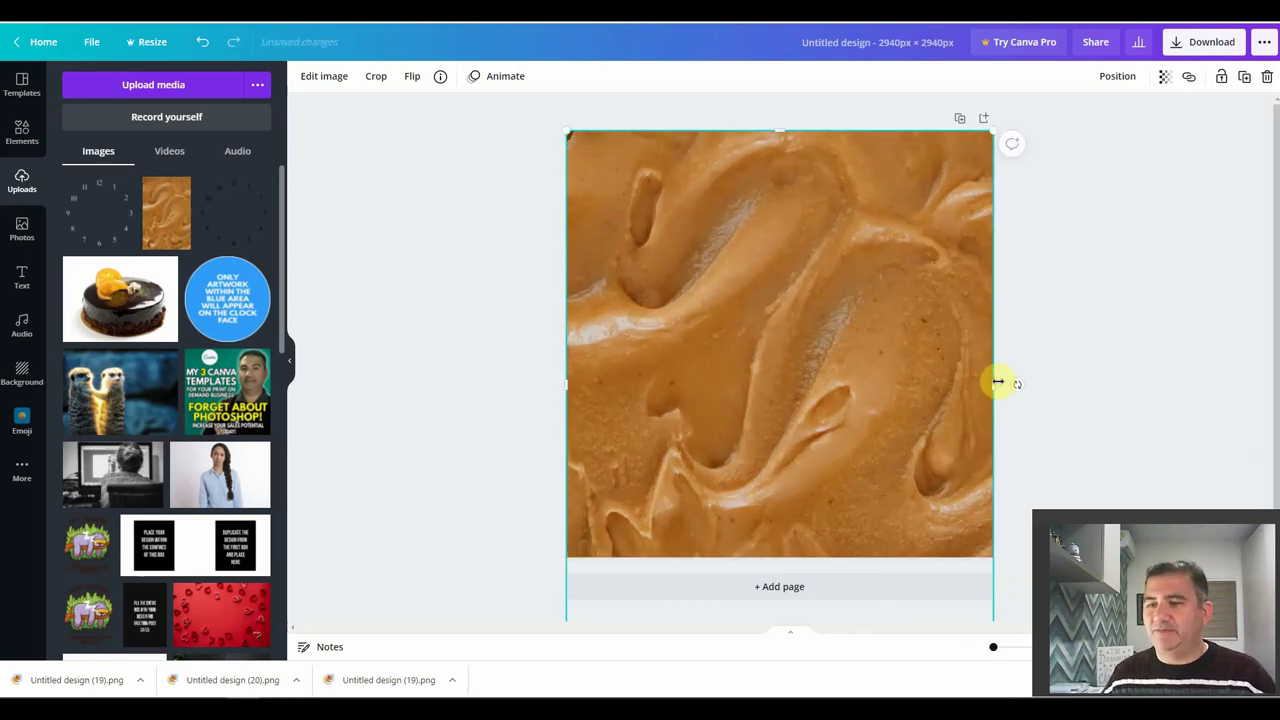
{"action": "left_click_drag", "start_coordinate": [834, 289], "coordinate": [834, 349]}
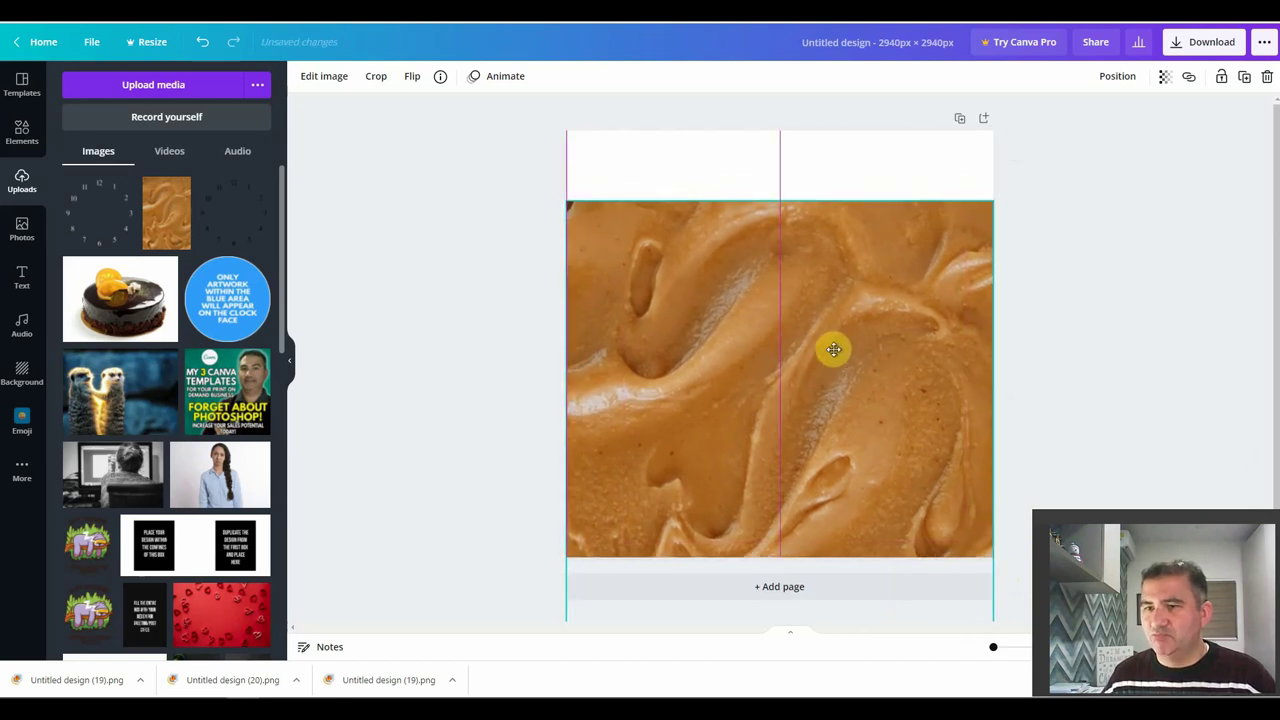
{"action": "left_click_drag", "start_coordinate": [781, 202], "coordinate": [786, 129]}
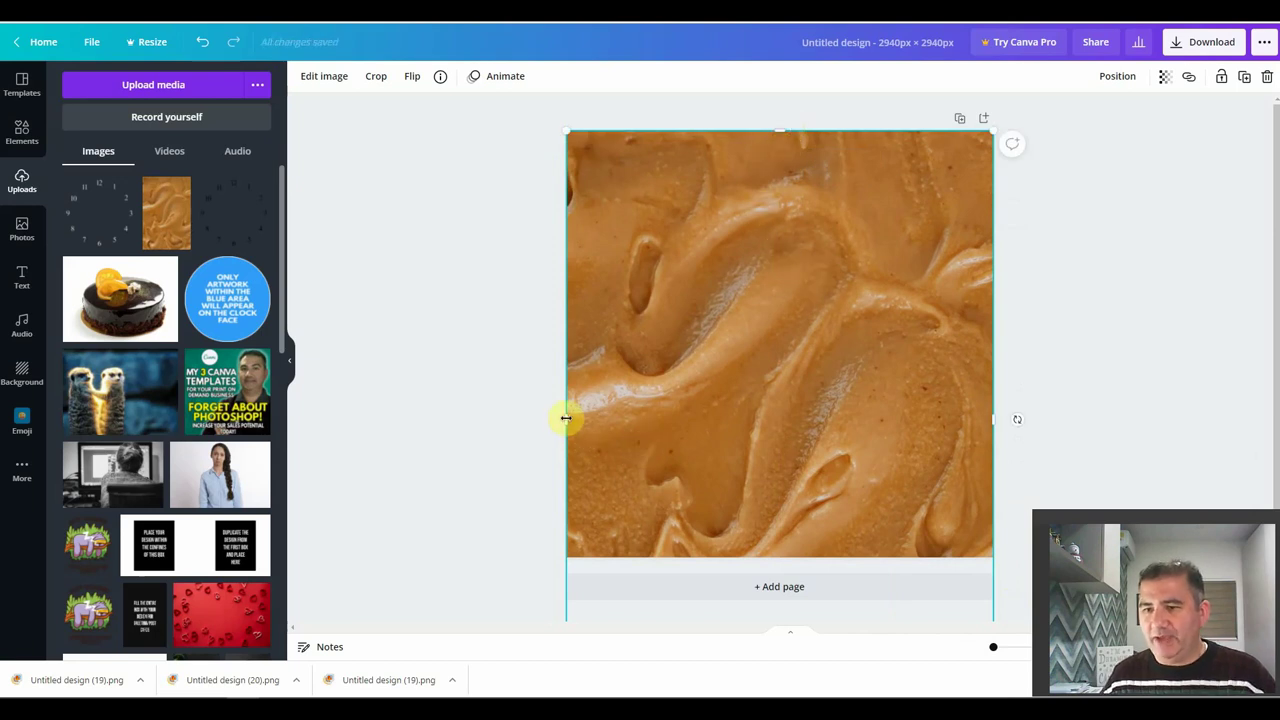
{"action": "left_click_drag", "start_coordinate": [565, 419], "coordinate": [559, 420]}
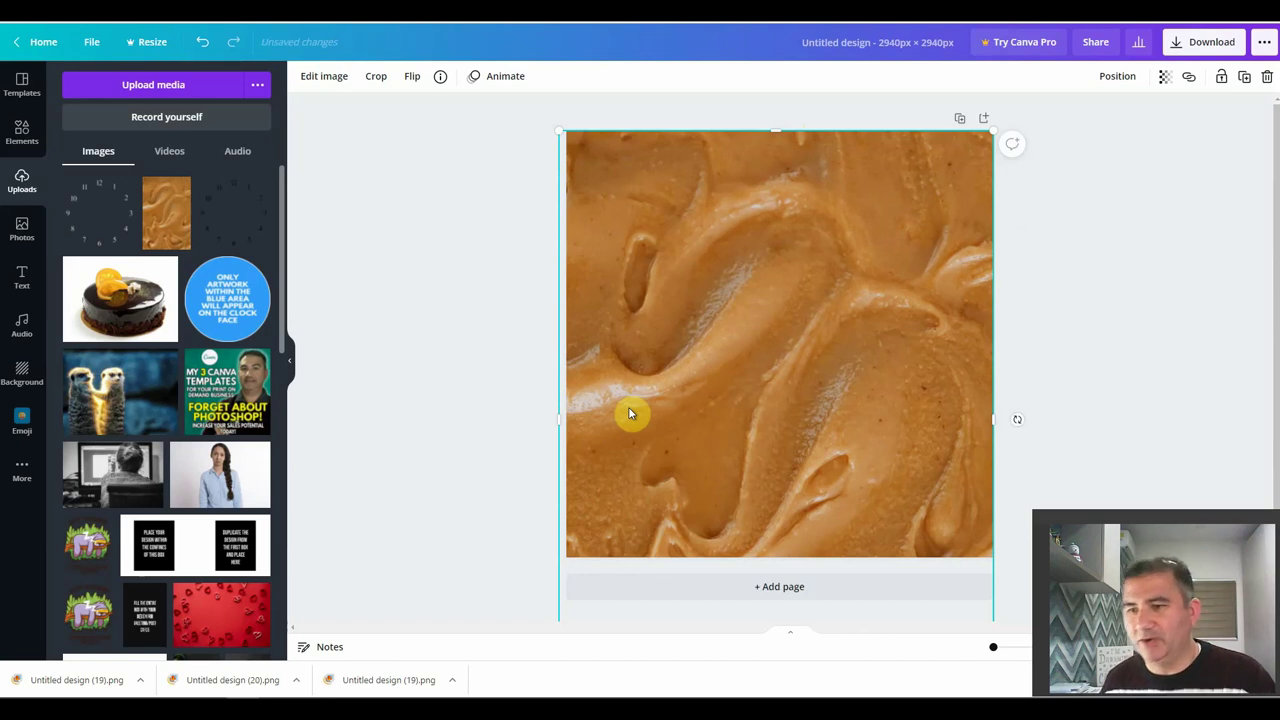
{"action": "left_click", "coordinate": [478, 388]}
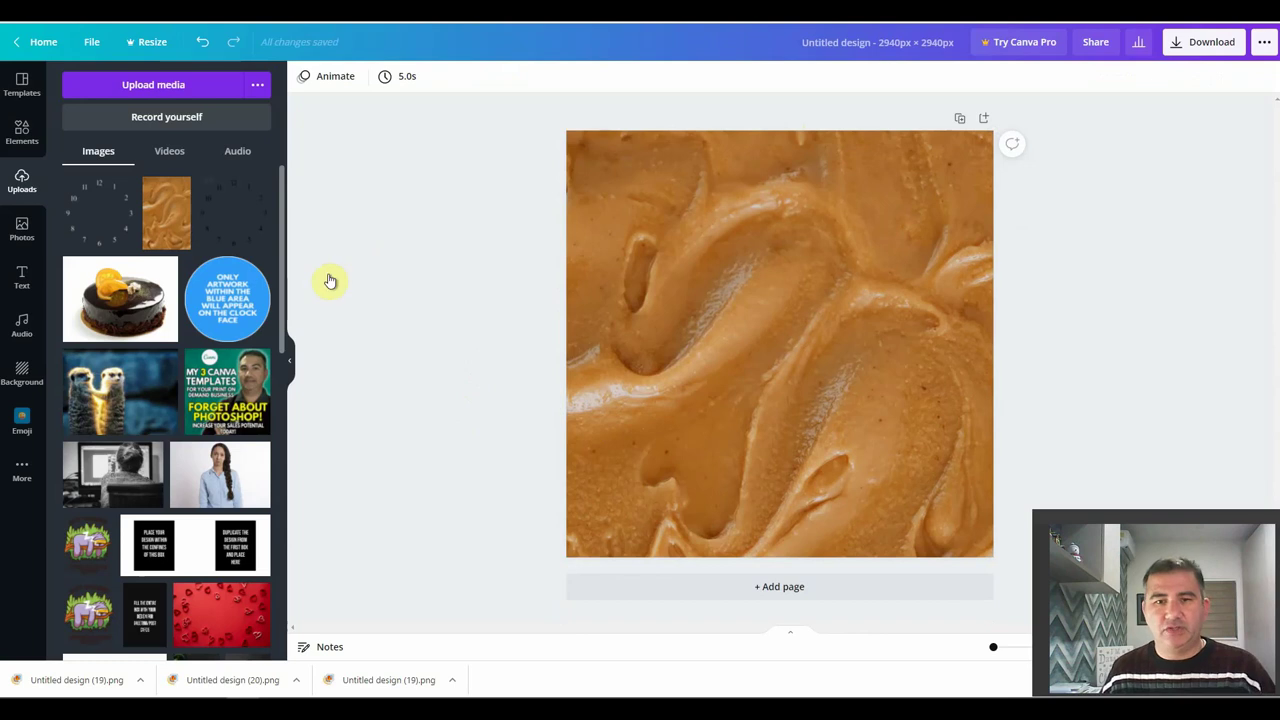
{"action": "left_click", "coordinate": [91, 216]}
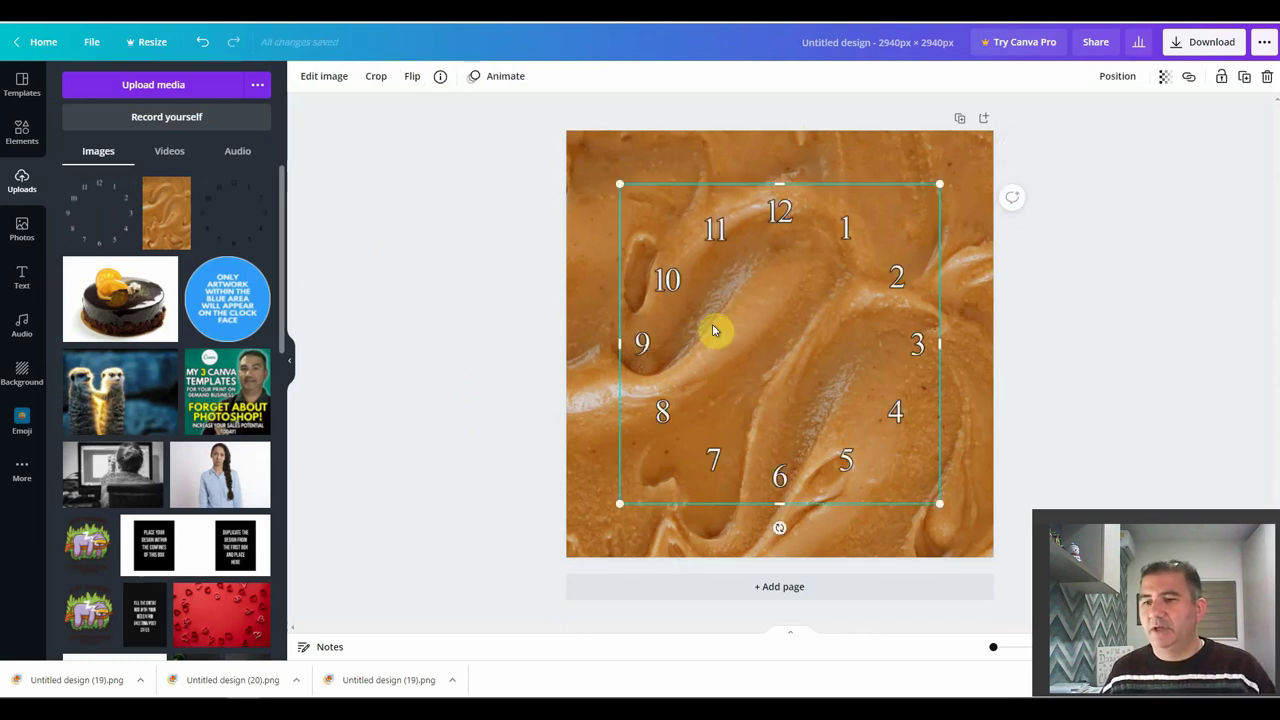
Step: Move the white outlined numerals to the top-left and enlarge them to fill the page
{"action": "left_click_drag", "start_coordinate": [712, 324], "coordinate": [664, 279]}
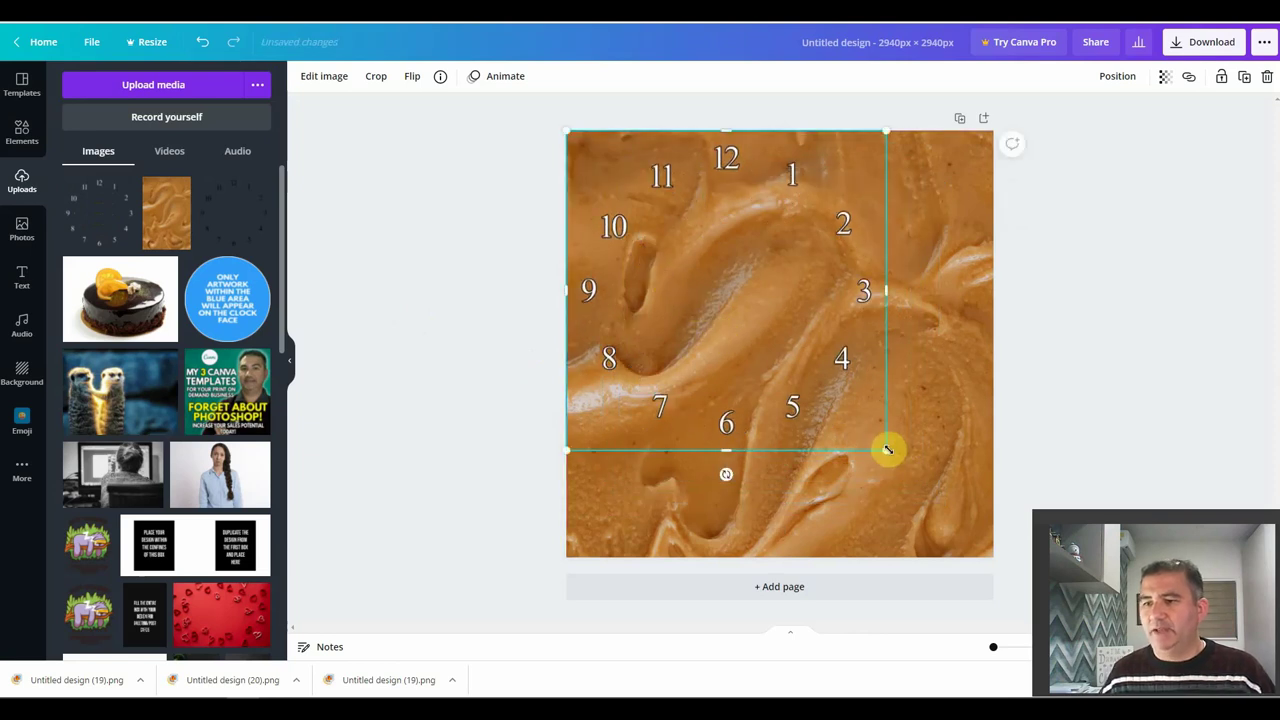
{"action": "left_click_drag", "start_coordinate": [886, 449], "coordinate": [988, 560]}
{"action": "left_click", "coordinate": [1108, 414]}
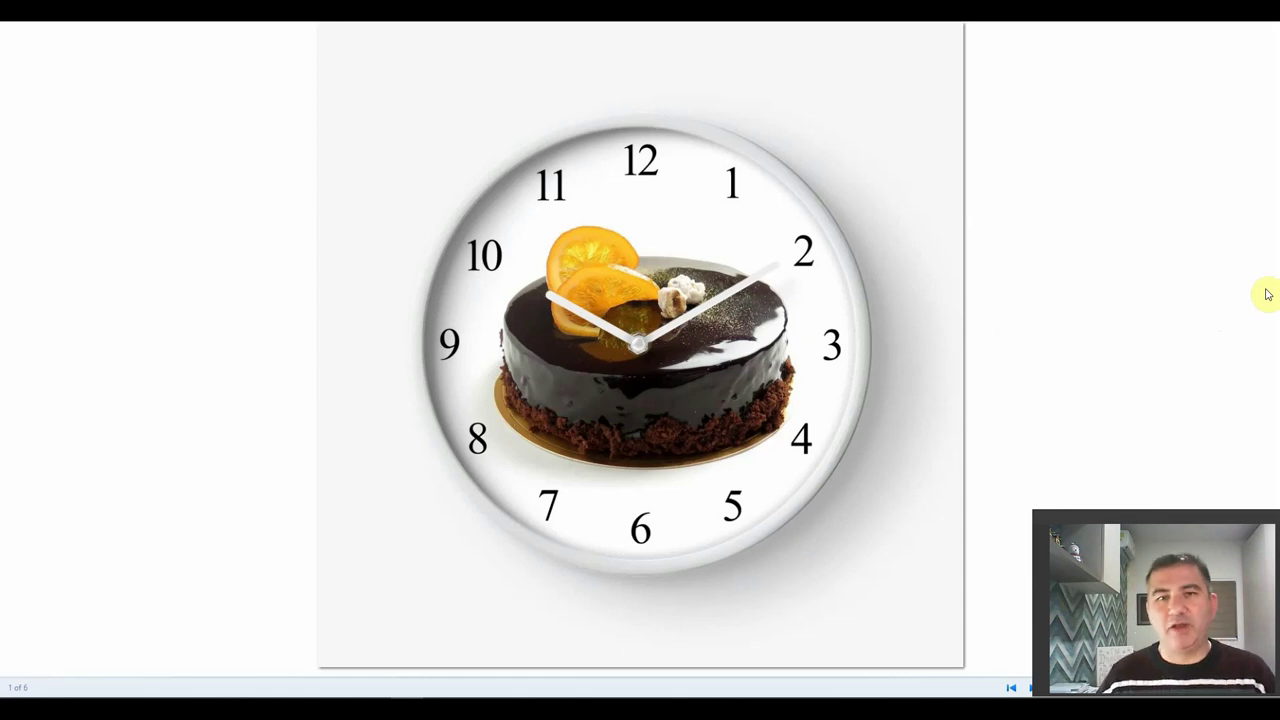
Step: Advance through the clock mockup images to image 3 of 6
{"action": "left_click", "coordinate": [1268, 294]}
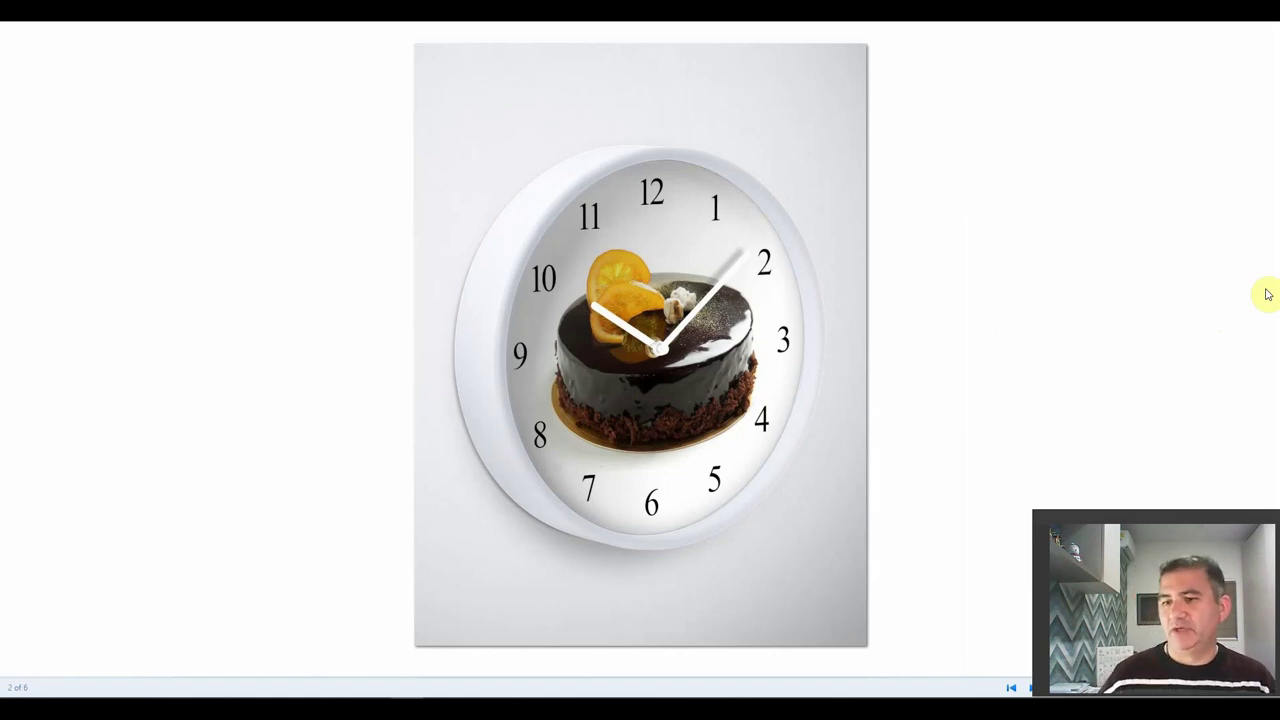
{"action": "key", "text": "Right"}
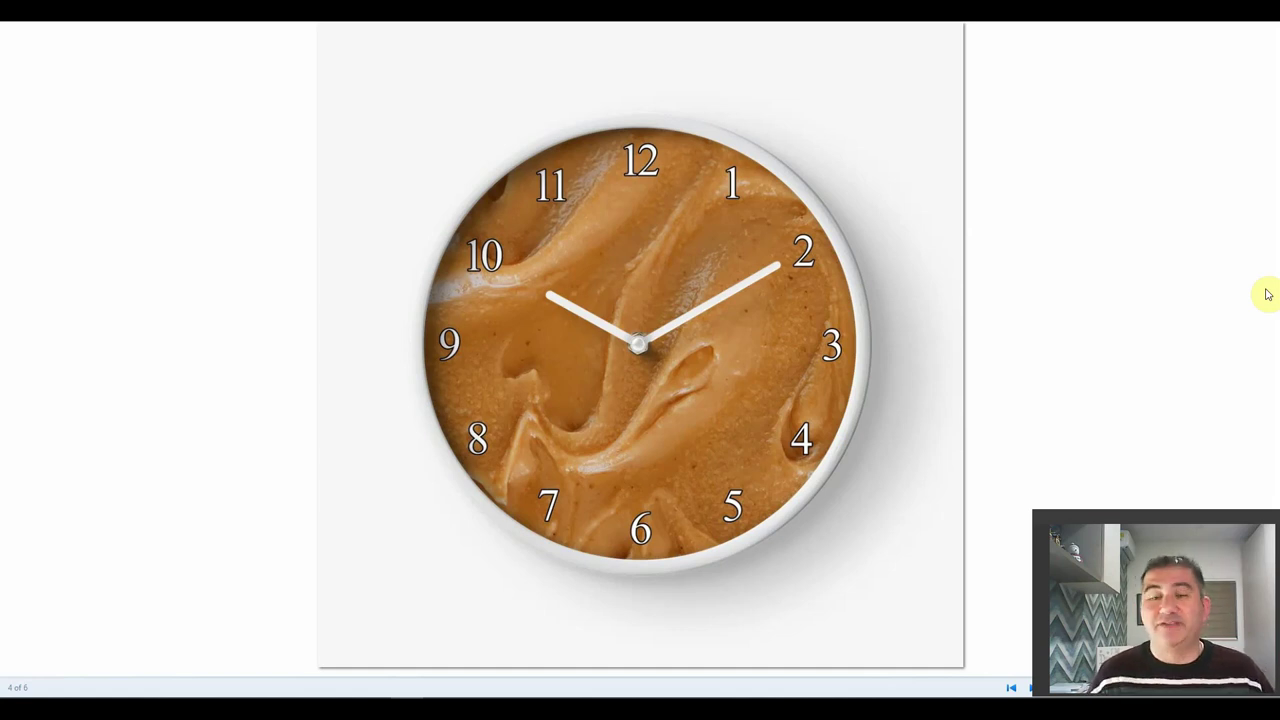
Step: Advance through mockup images 5 and 6 to the three peanut-butter clocks with black and wooden frames
{"action": "left_click", "coordinate": [1267, 294]}
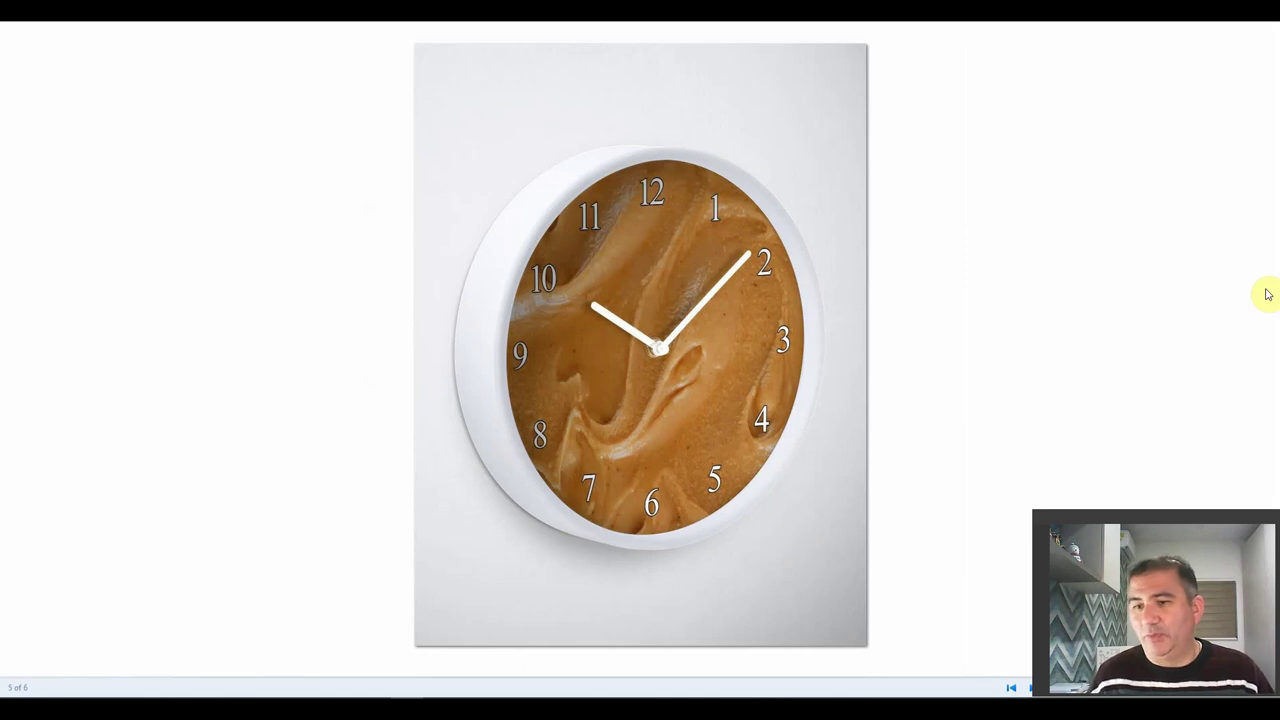
{"action": "left_click", "coordinate": [1267, 294]}
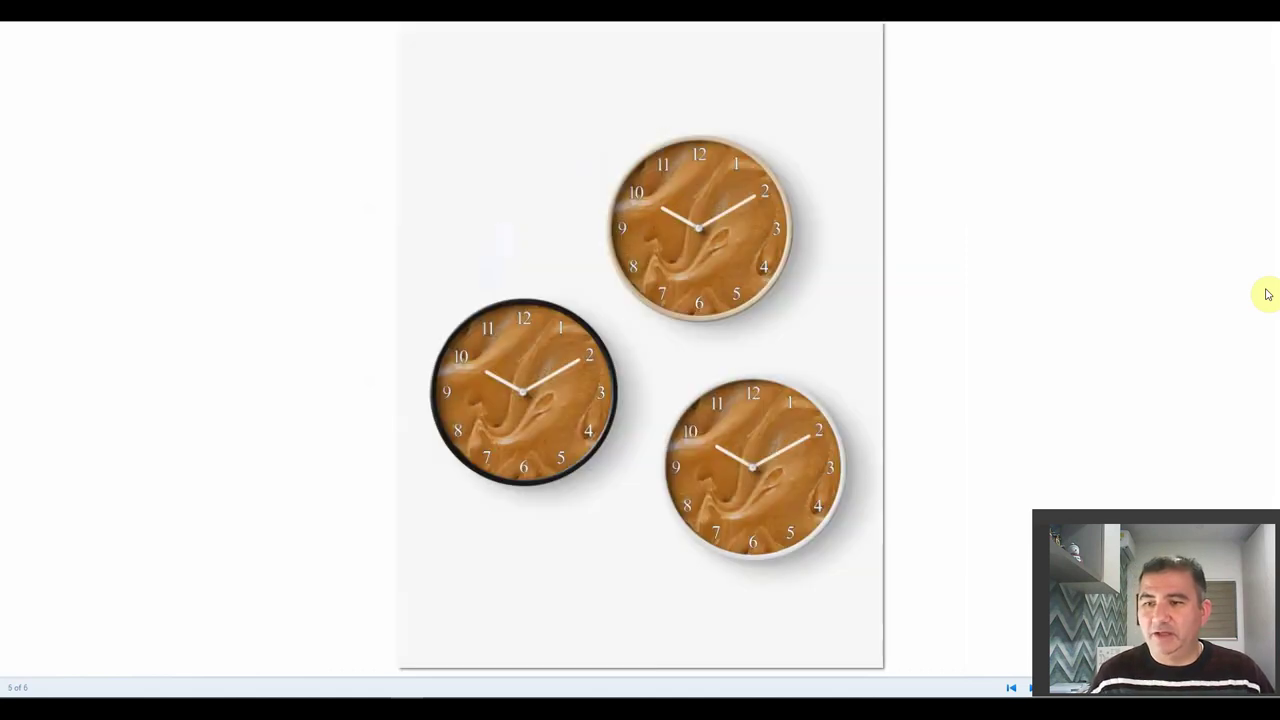